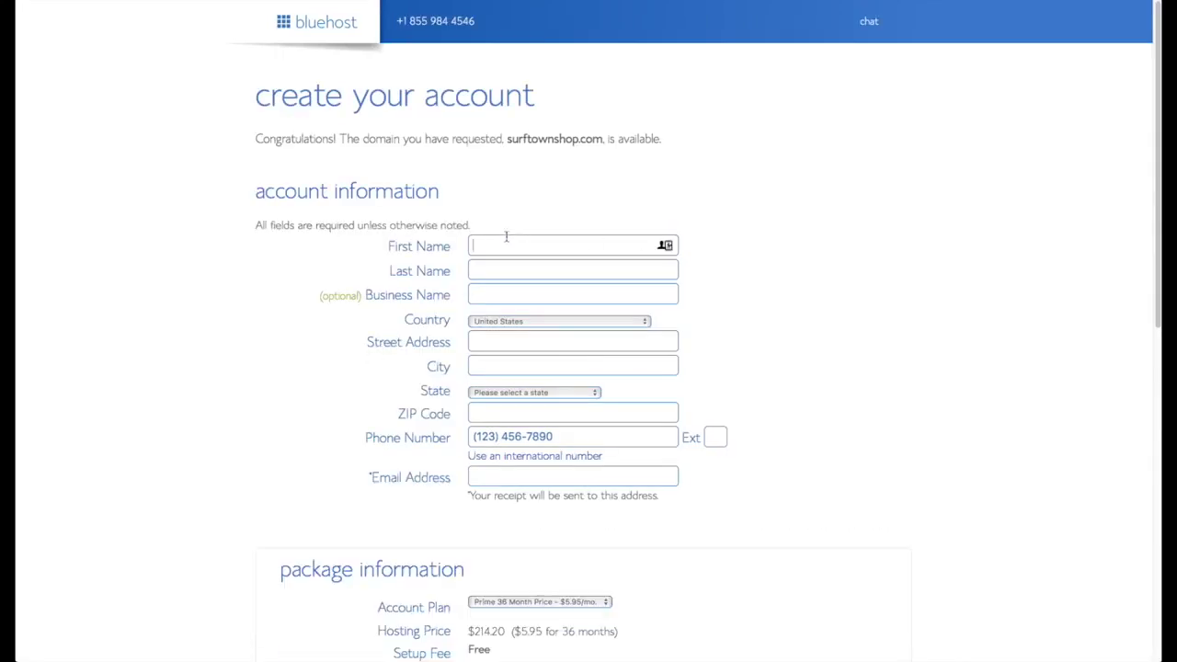
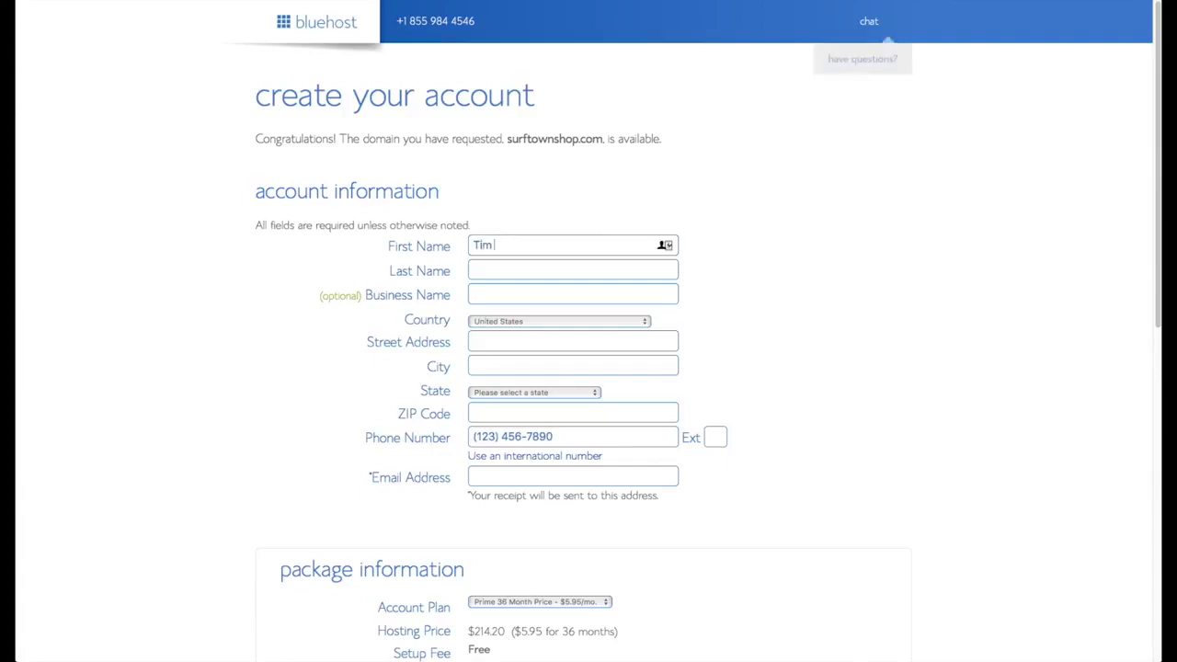
Enter the owner's first name, last name and e-mail address in the contact form.
key("Tab")
key("Tab")
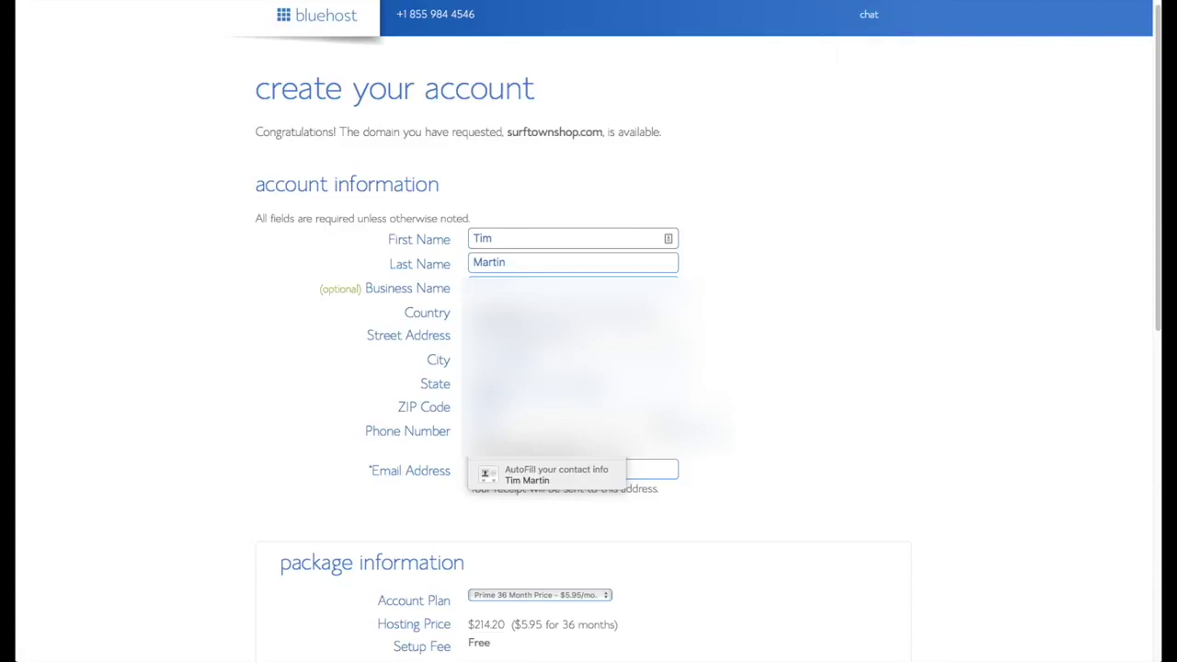
left_click(547, 474)
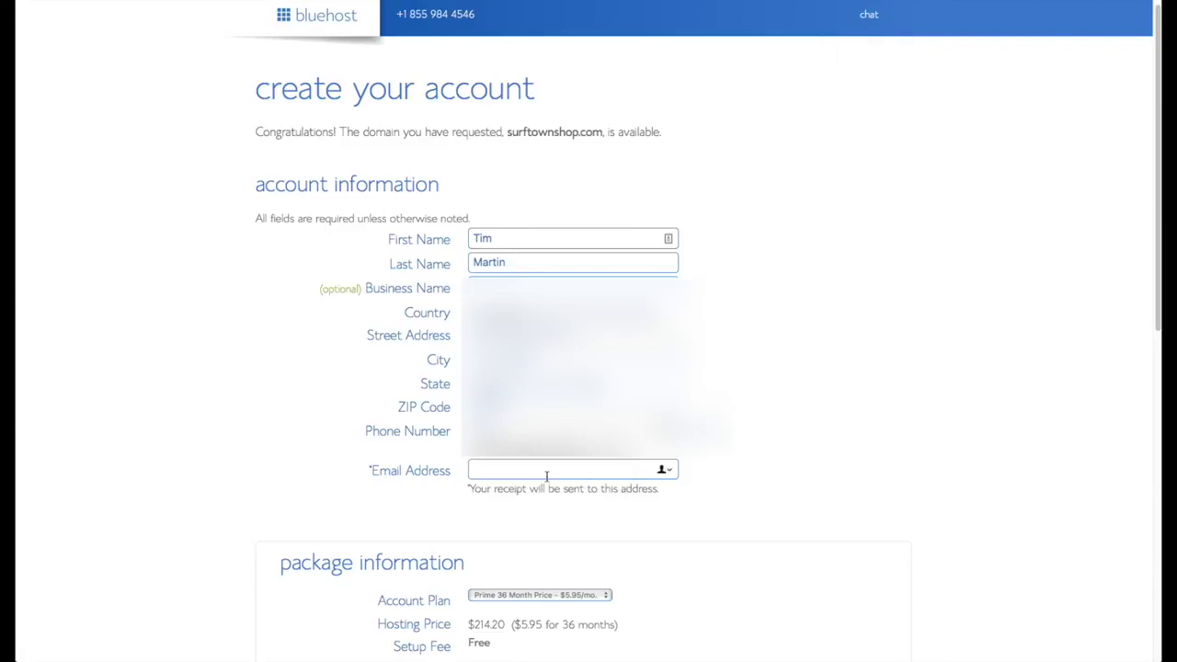
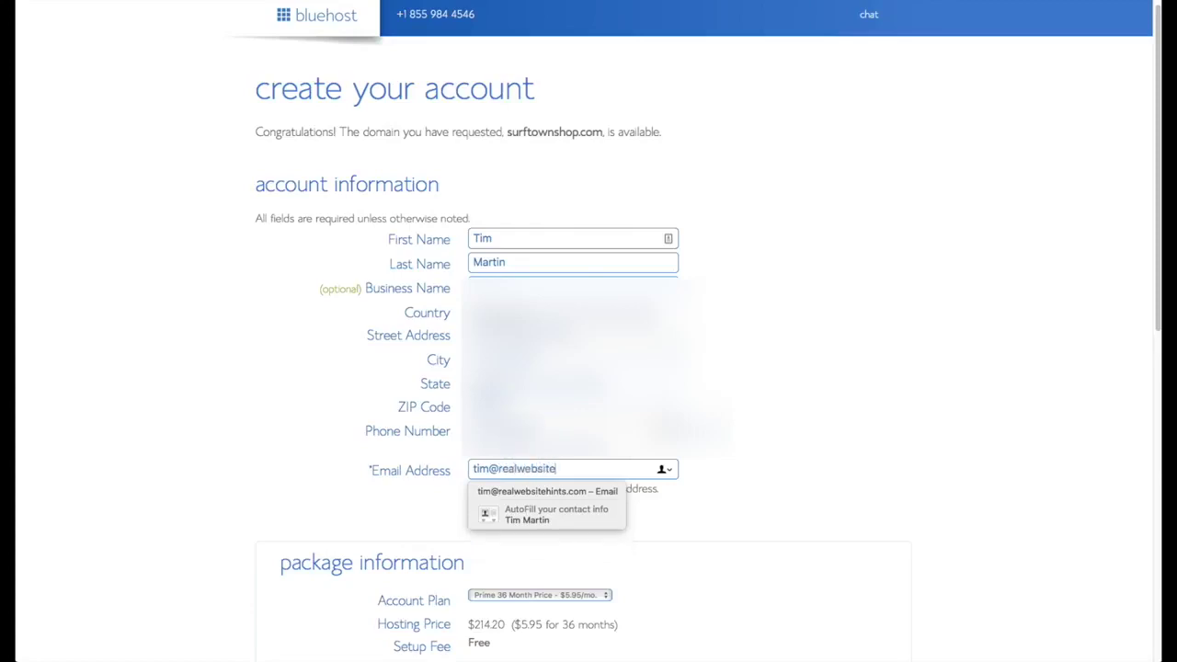
Switch the Account Plan to Prime 12 Month and fill in the credit card details.
scroll(800, 512, "down", 5)
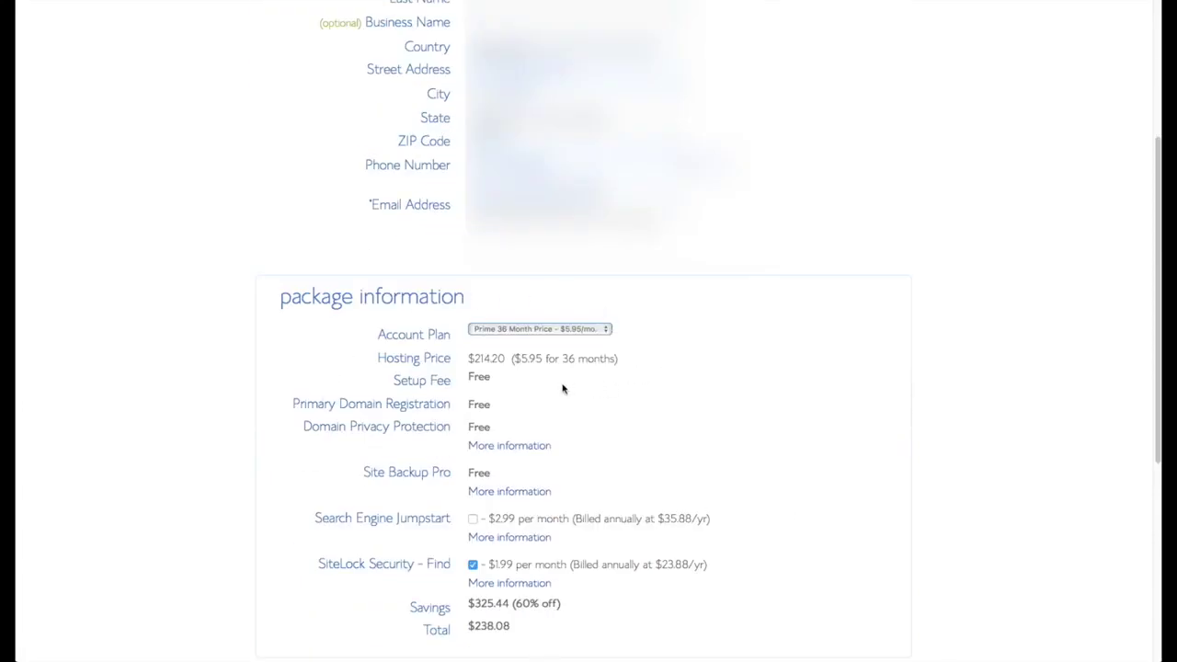
left_click(604, 332)
left_click(534, 307)
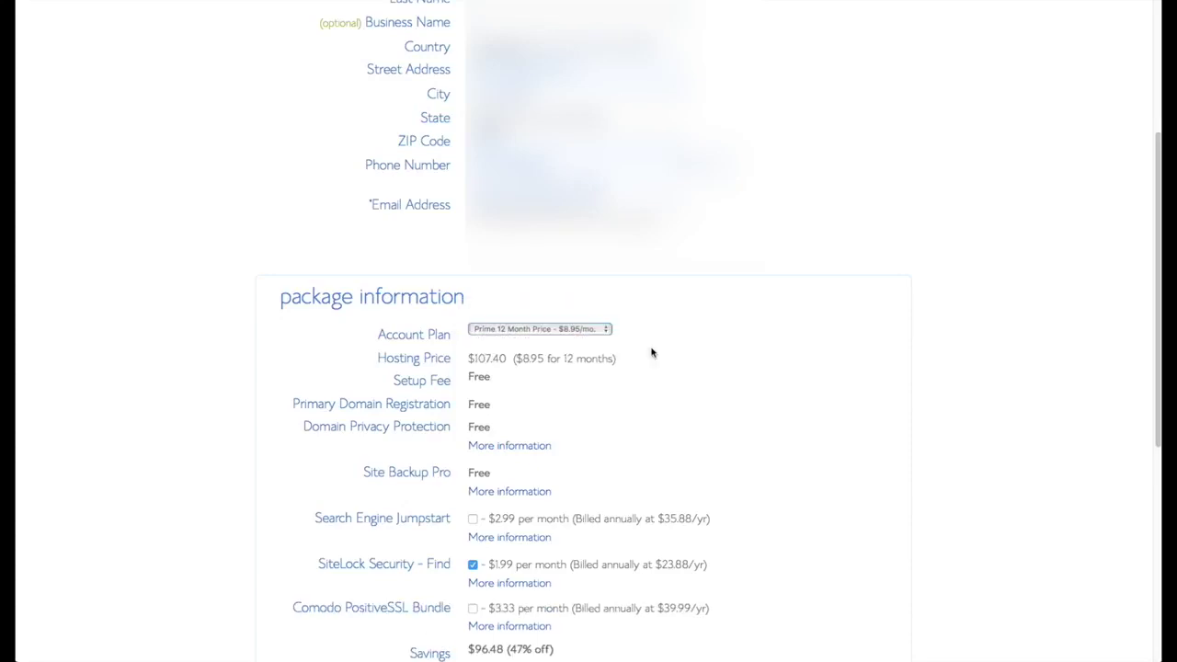
scroll(699, 377, "down", 2)
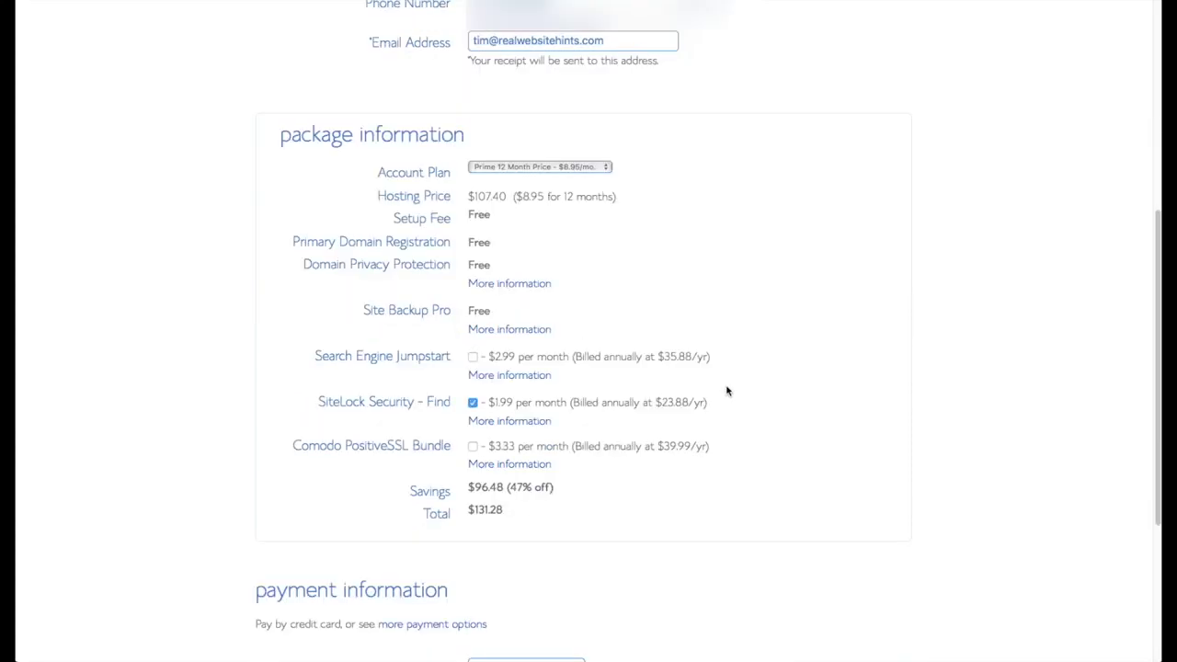
scroll(728, 410, "down", 3)
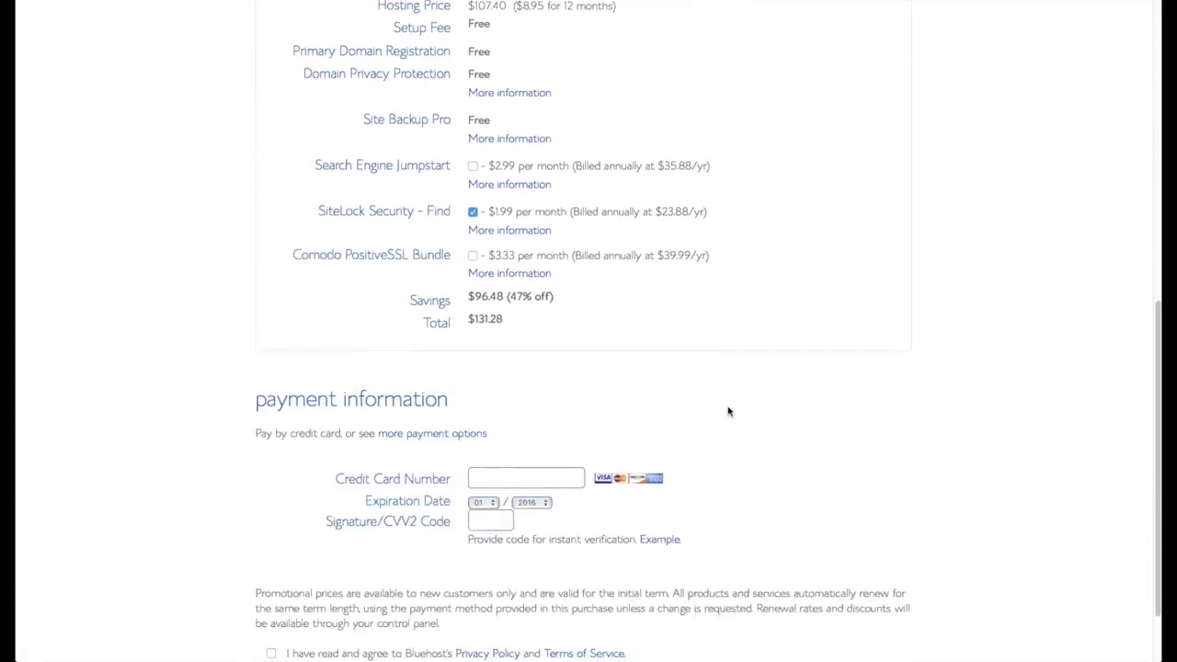
left_click(538, 446)
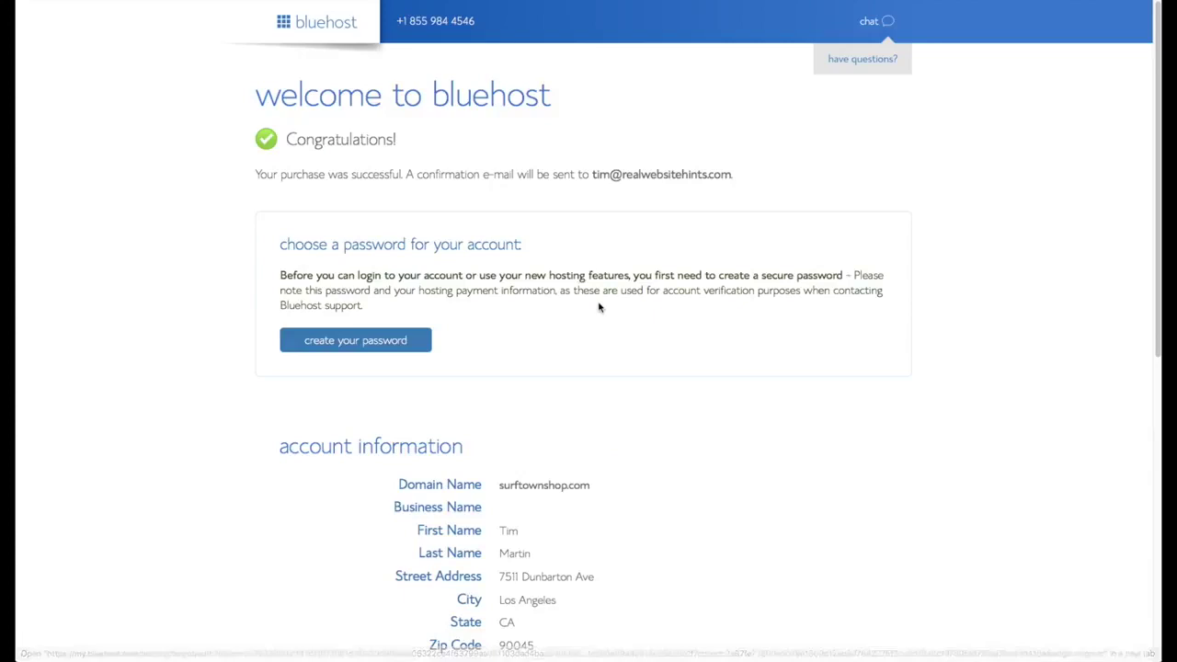
scroll(598, 310, "down", 1)
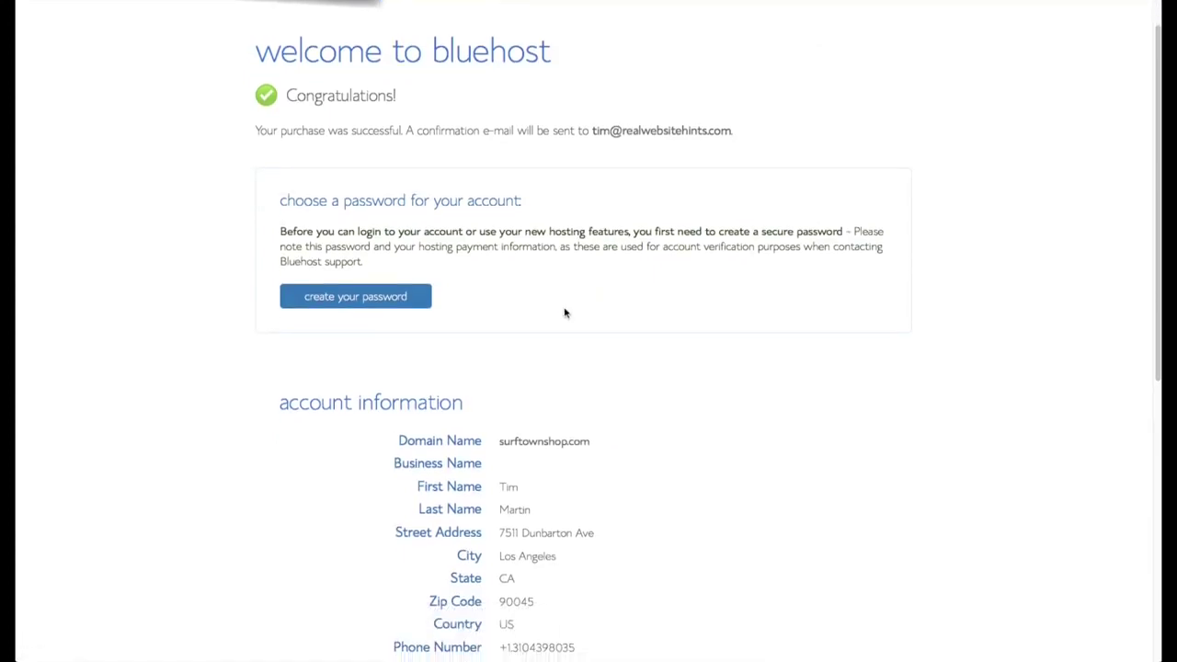
Generate a secure password with LastPass and paste it into the password field.
left_click(385, 296)
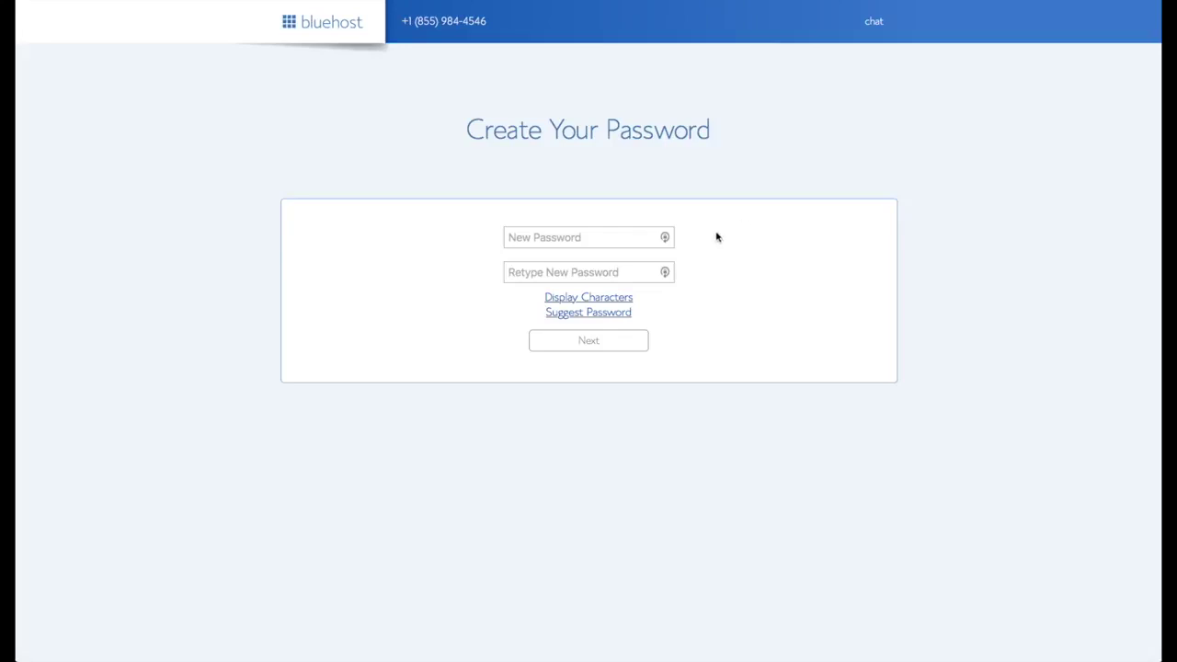
left_click(666, 238)
left_click(666, 238)
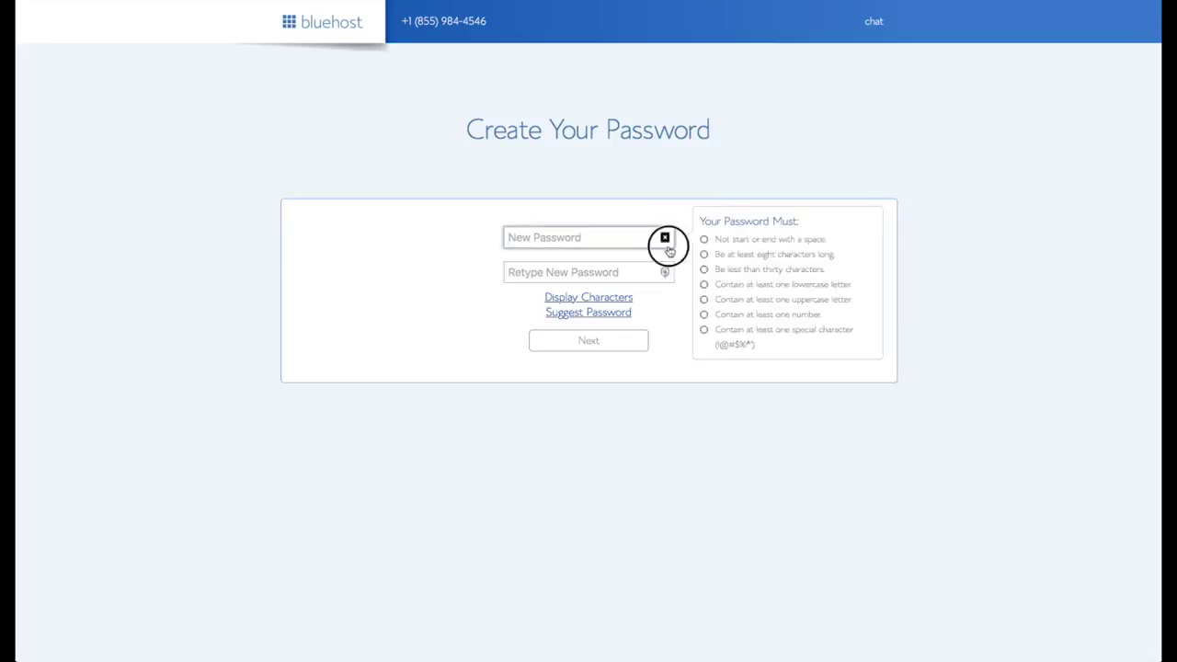
left_click(387, 2)
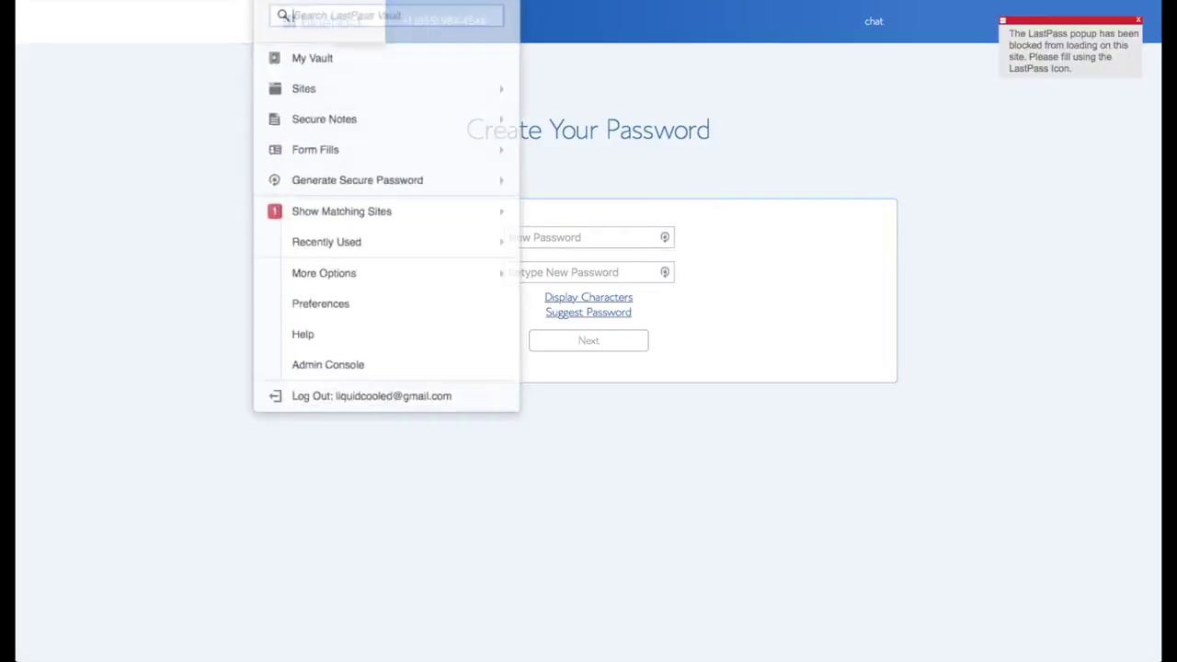
key("super+v")
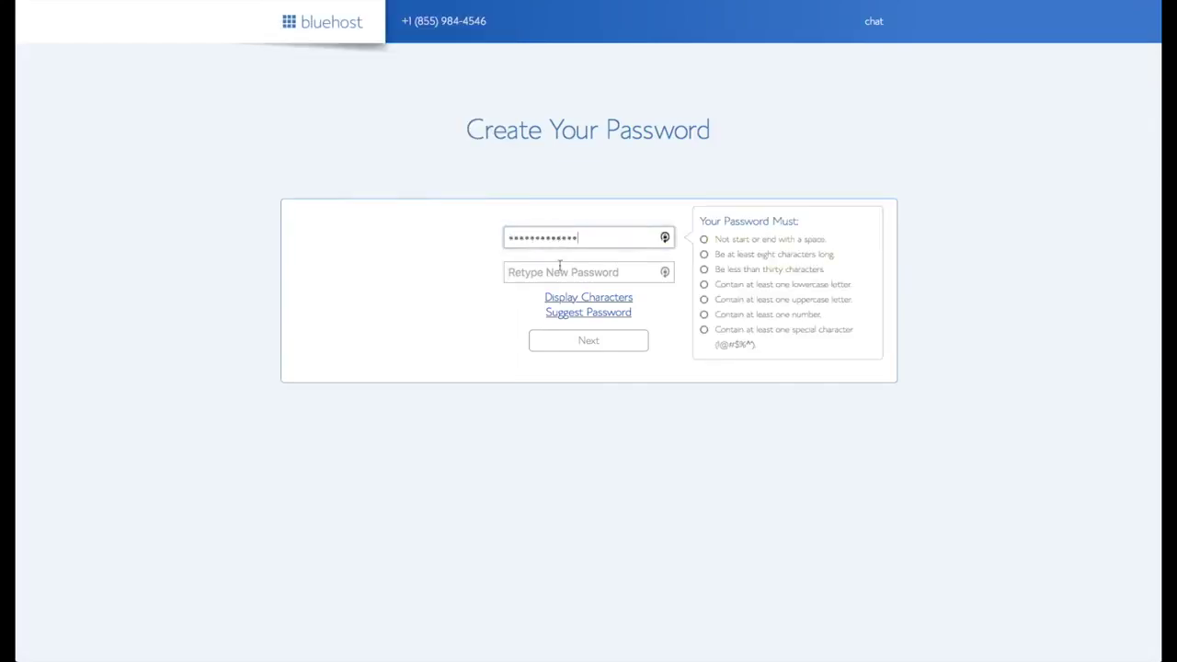
Confirm the password, accept the Privacy Policy and Terms of Service, and submit.
left_click(559, 272)
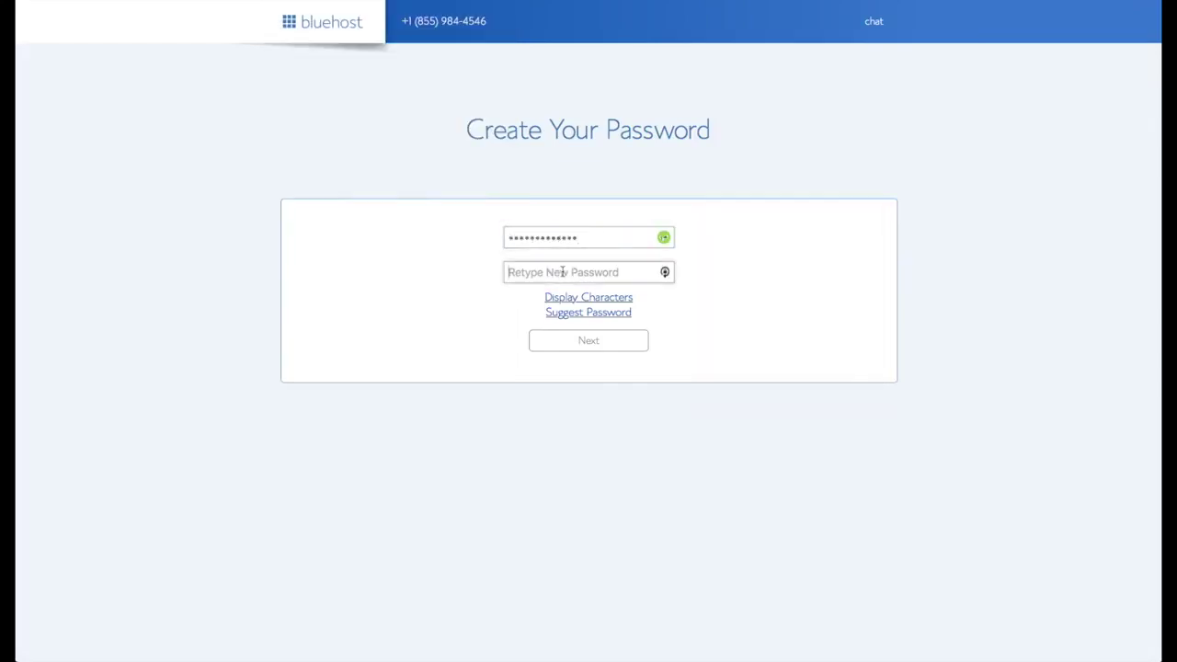
key("super+v")
left_click(410, 338)
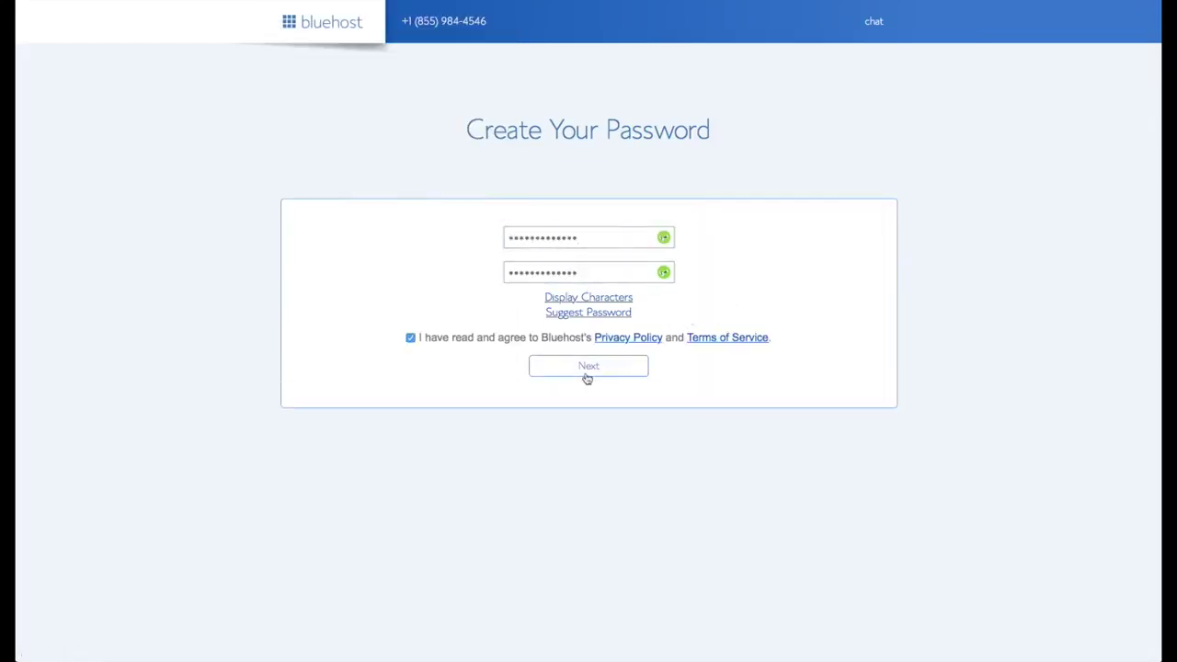
left_click(589, 369)
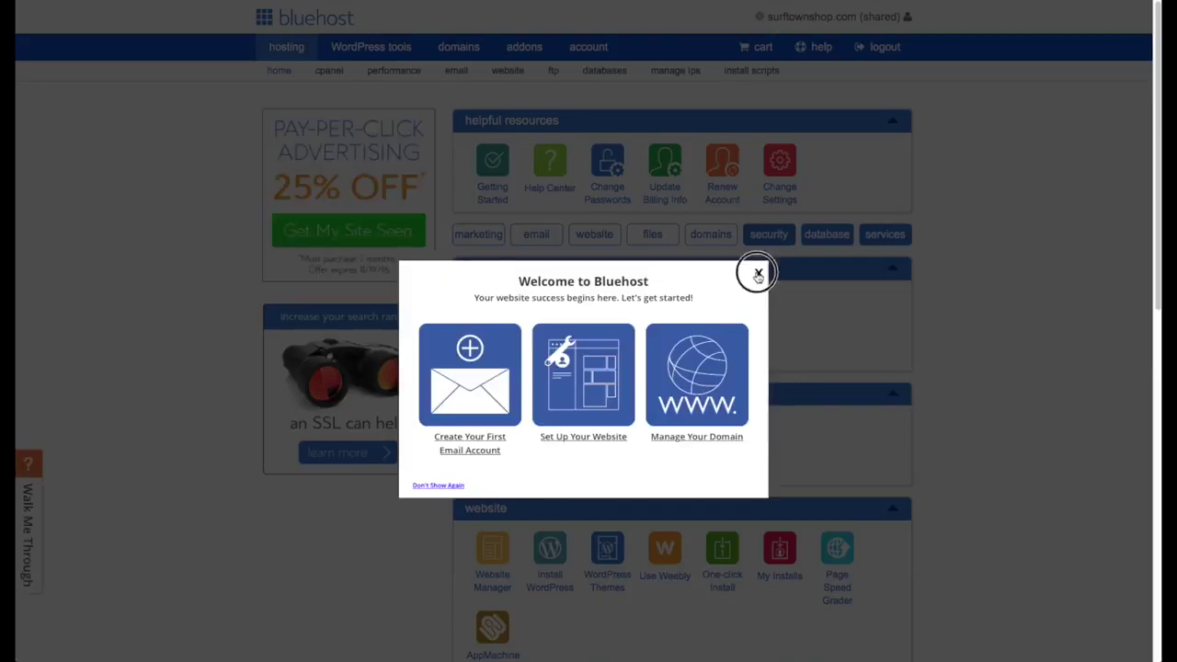
Close the Welcome to Bluehost pop-up and choose Install WordPress.
left_click(757, 272)
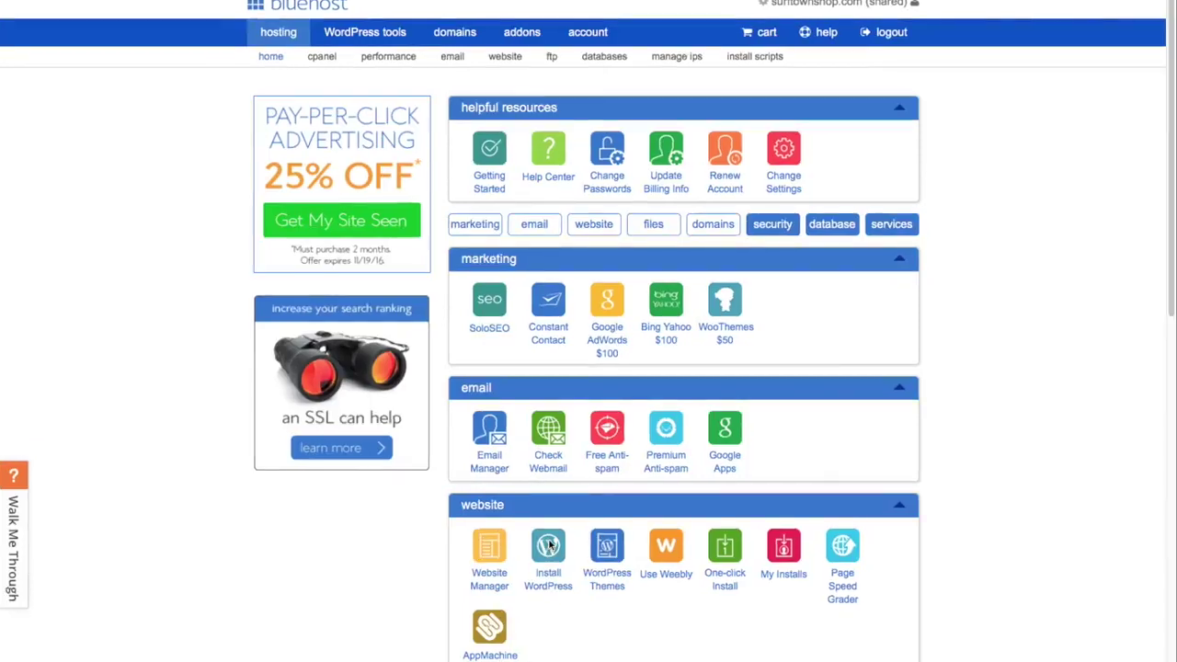
left_click(549, 546)
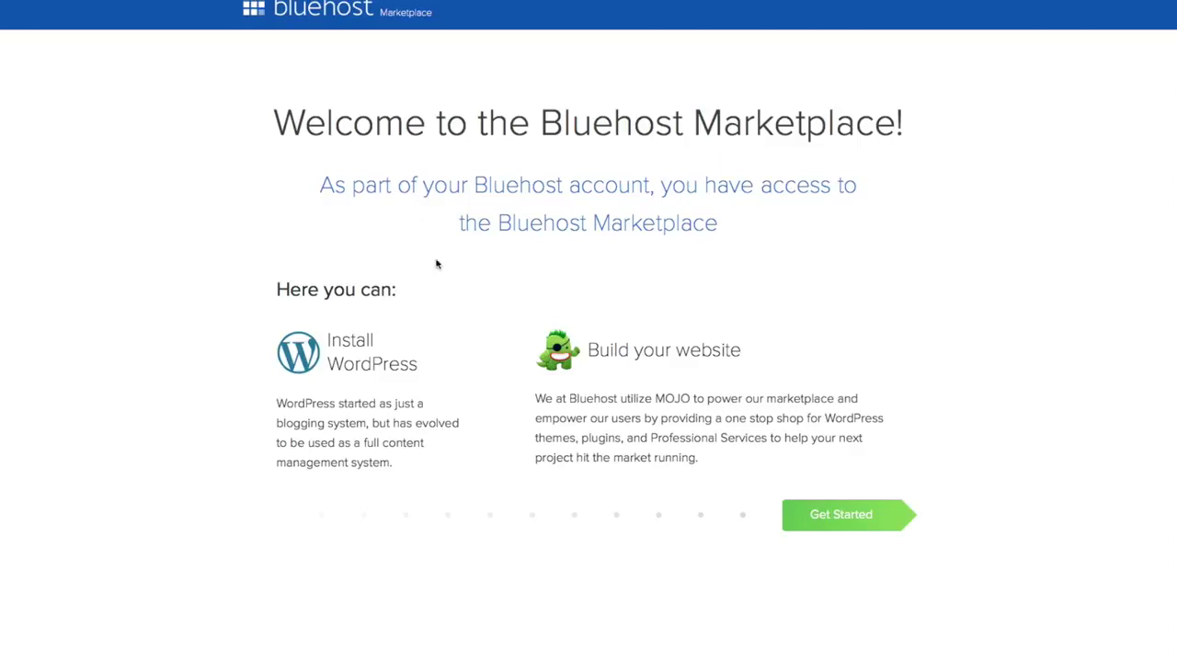
left_click(844, 516)
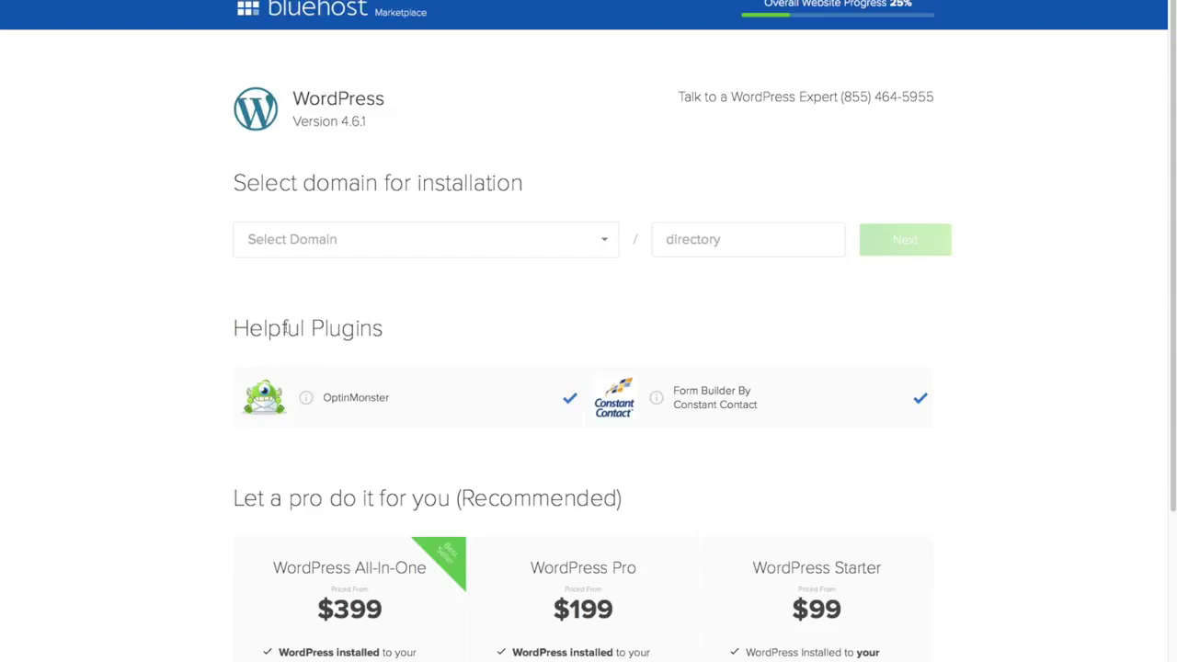
left_click(570, 397)
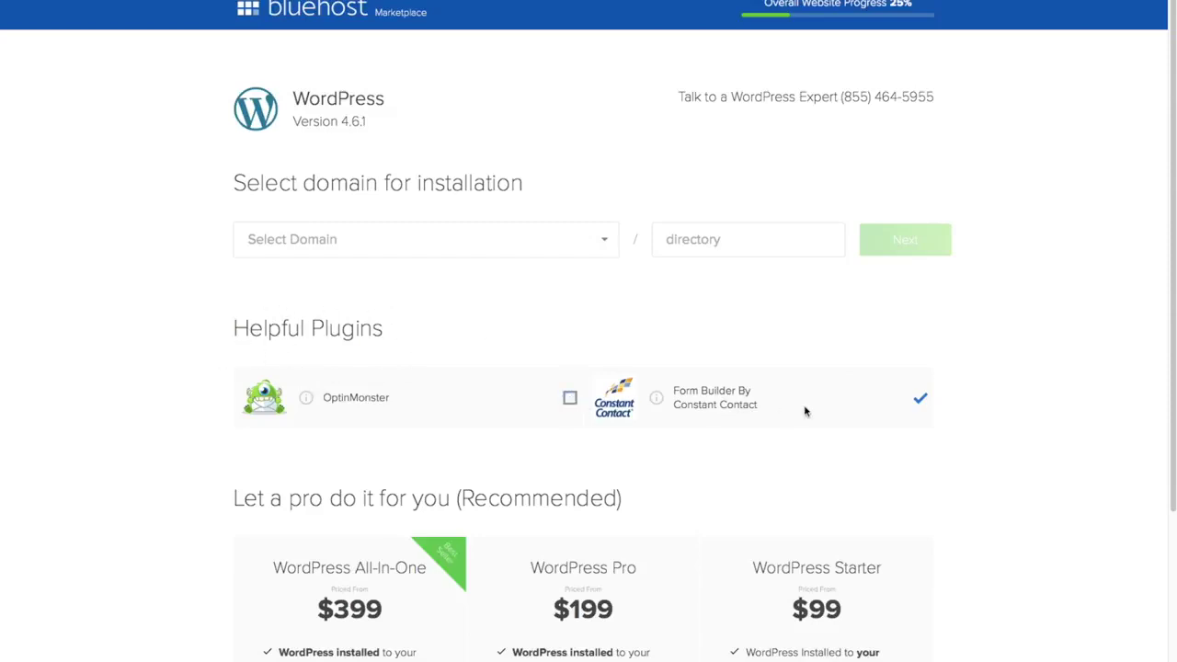
left_click(921, 399)
left_click(607, 243)
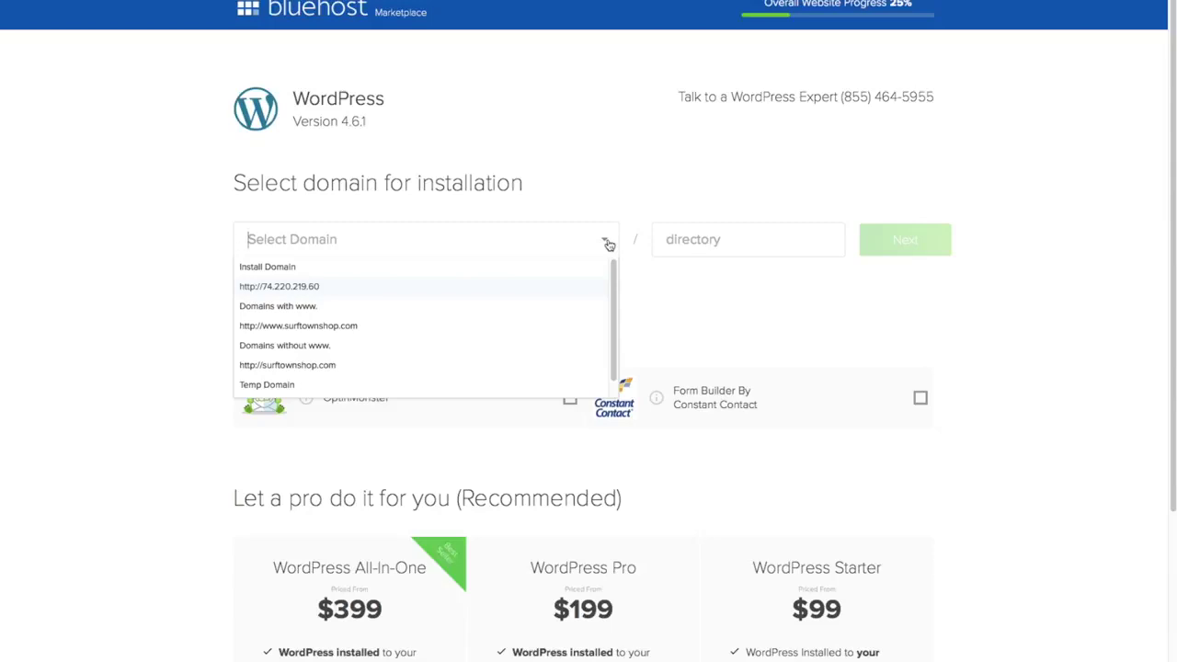
left_click(374, 344)
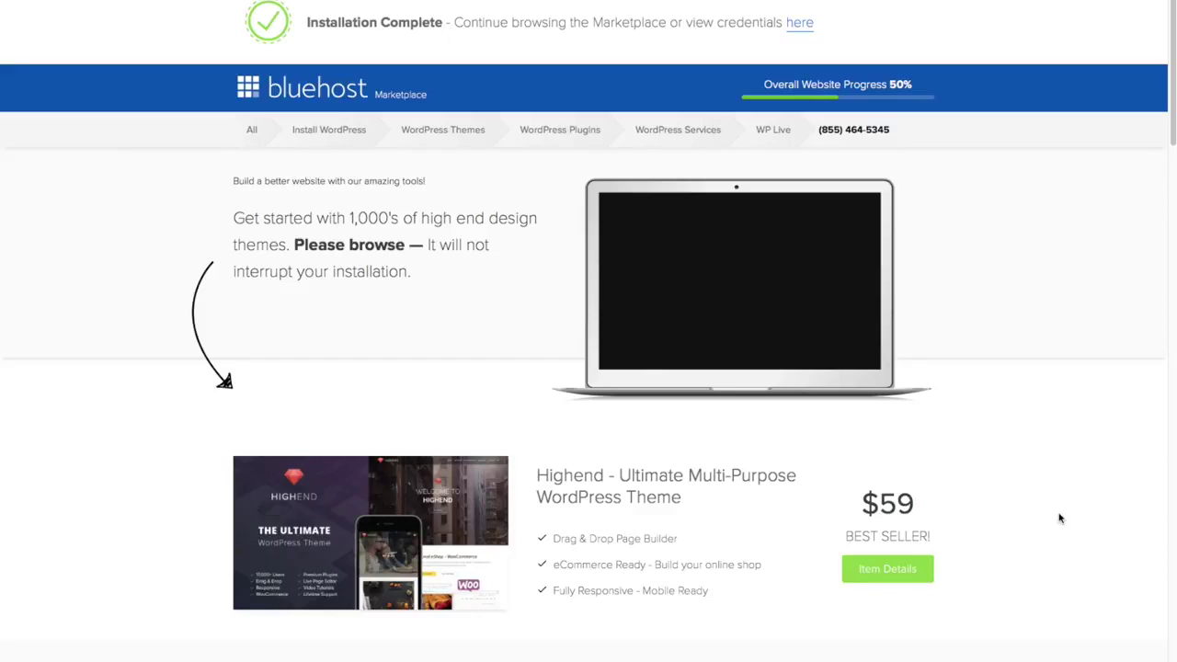
Follow the 'here' link on the Installation Complete banner to view the WordPress credentials.
scroll(1060, 518, "down", 5)
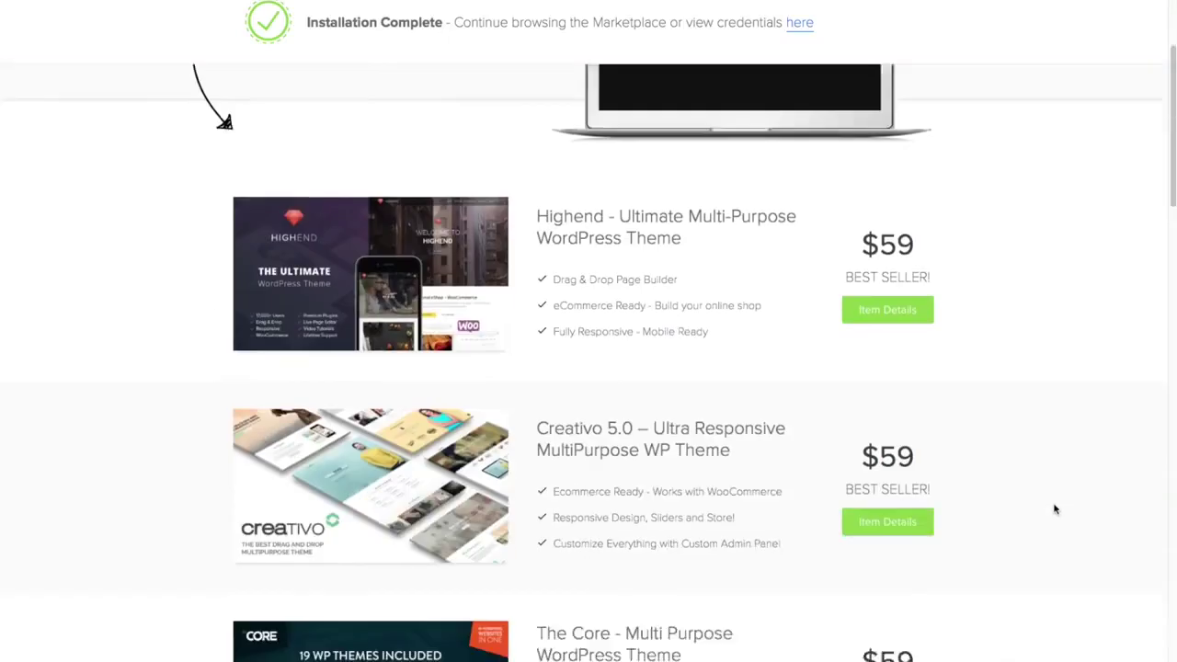
scroll(1056, 509, "down", 2)
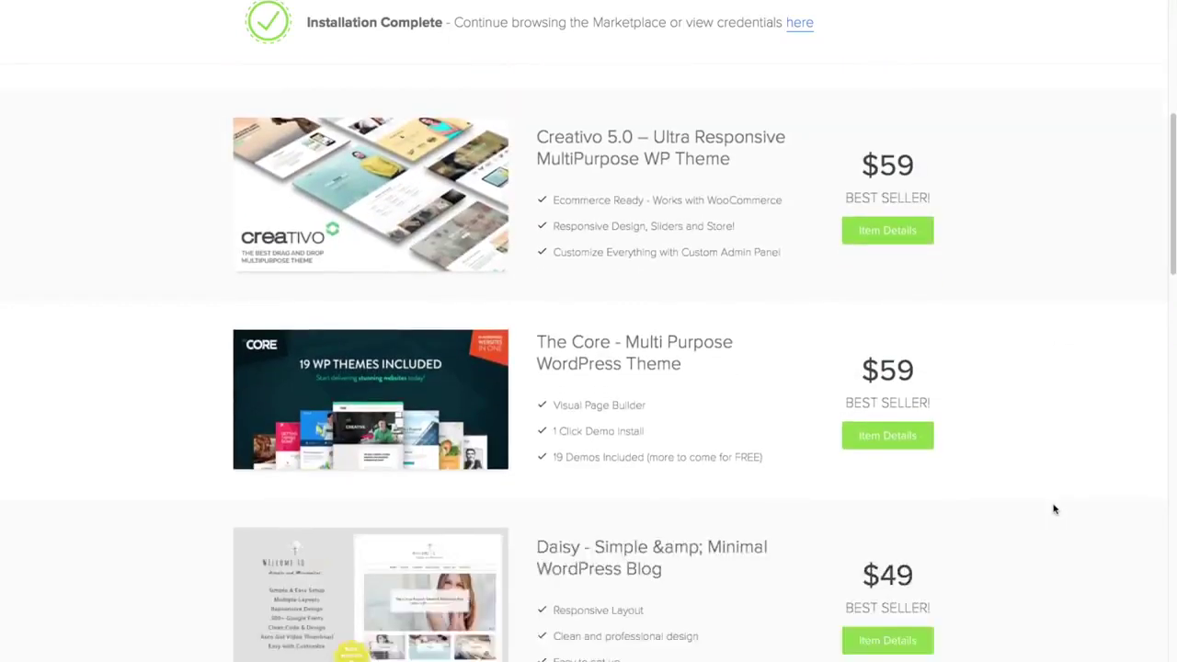
scroll(1056, 508, "up", 7)
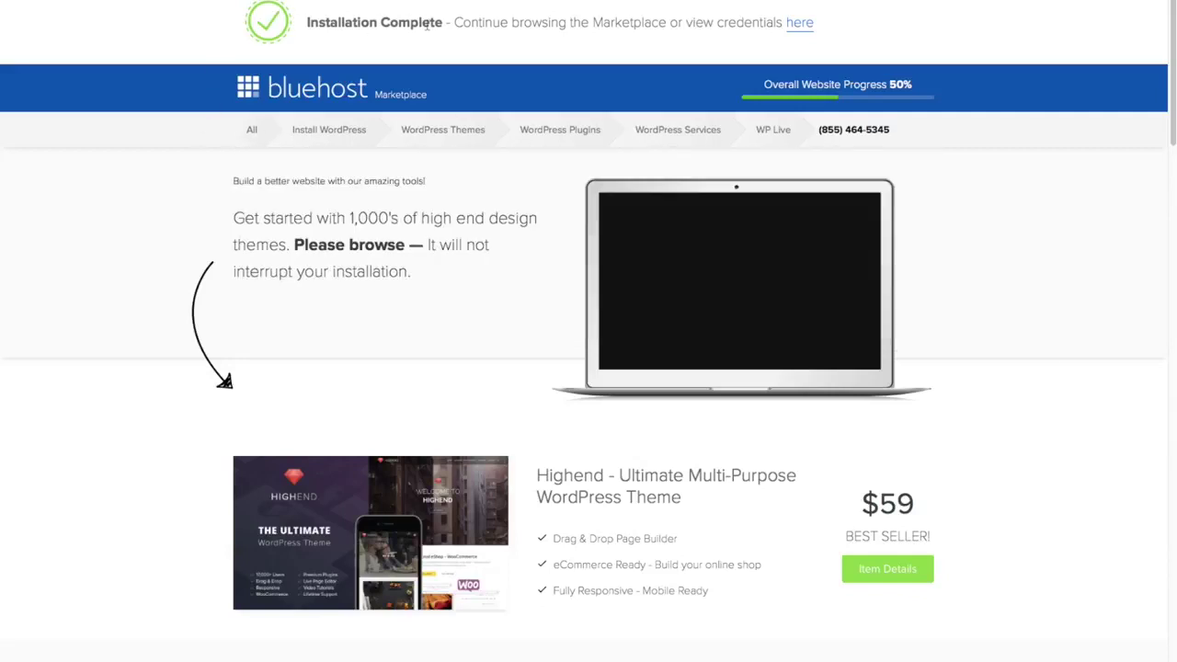
left_click(801, 24)
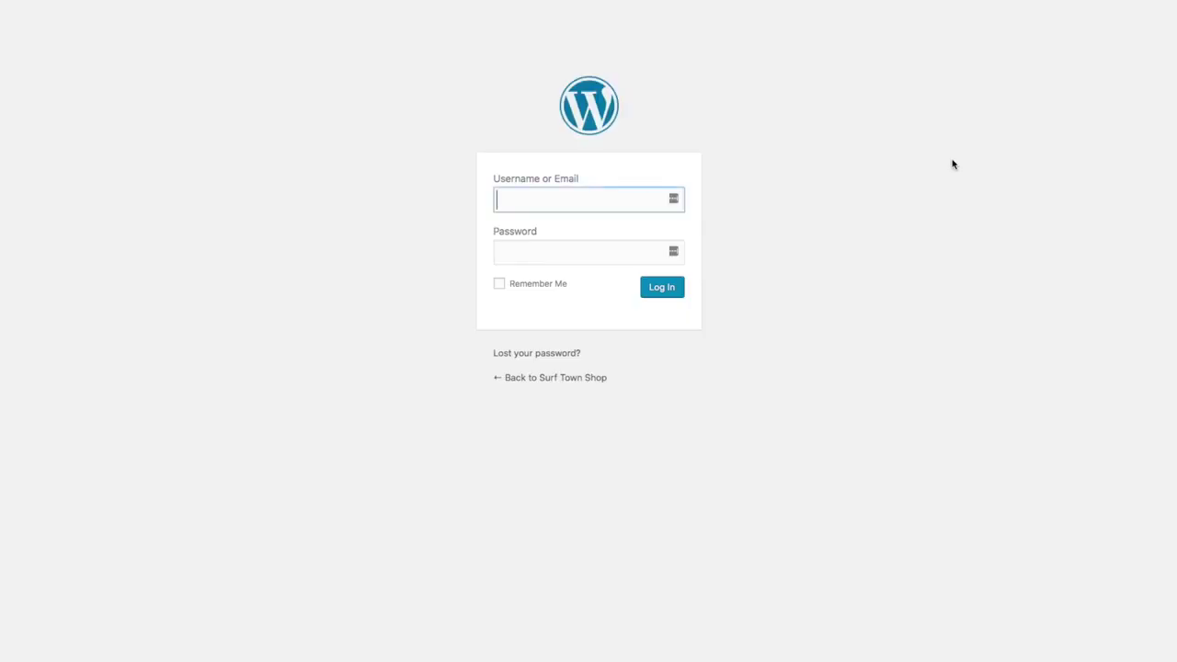
Log in to the Surf Town Shop wp-admin with the site's username and password.
type("timsurftown")
key("Tab")
type("************")
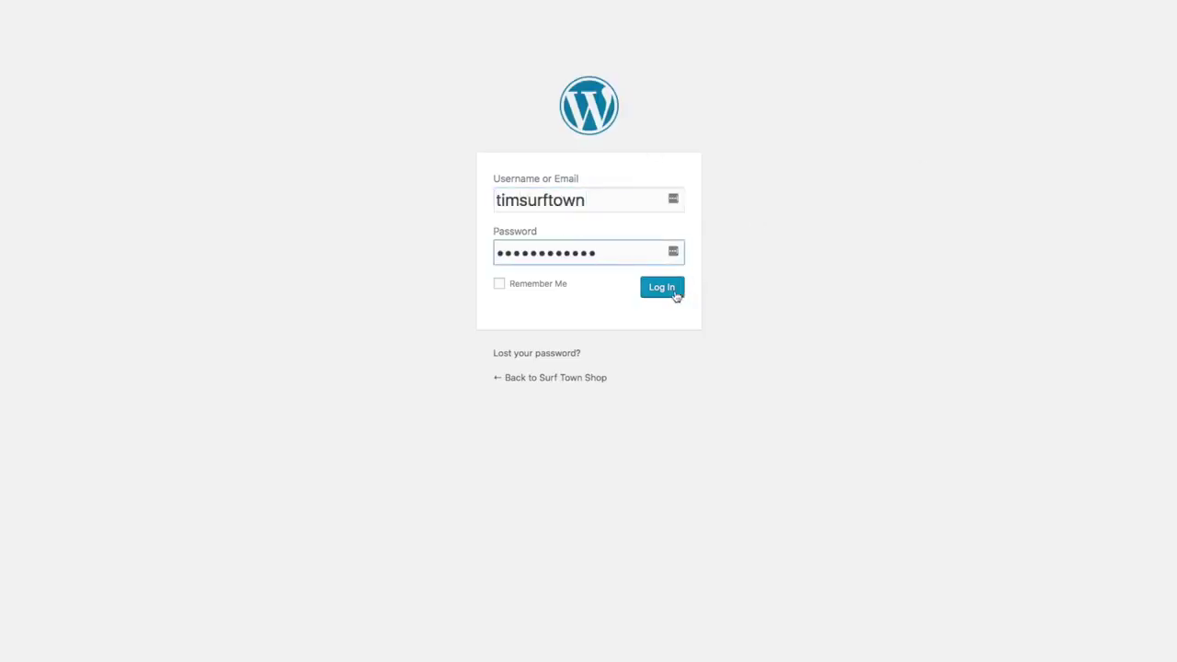
left_click(672, 295)
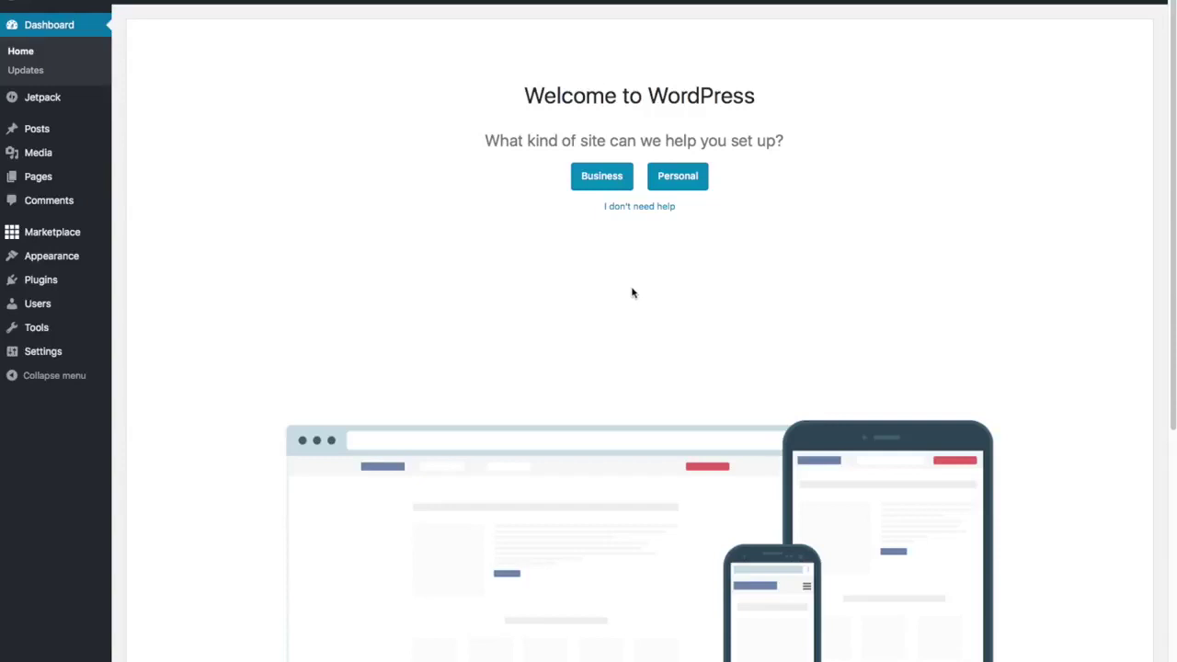
Choose 'I don't need help' on the welcome screen and close the WP Live banner.
left_click(643, 210)
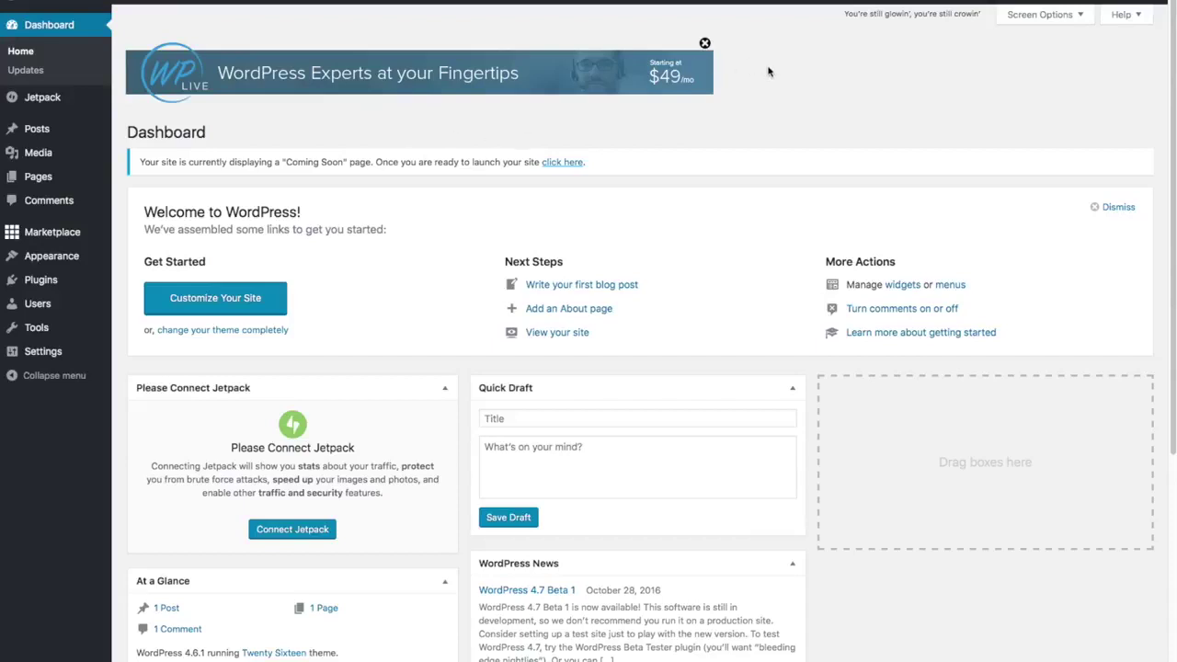
left_click(706, 43)
left_click(705, 43)
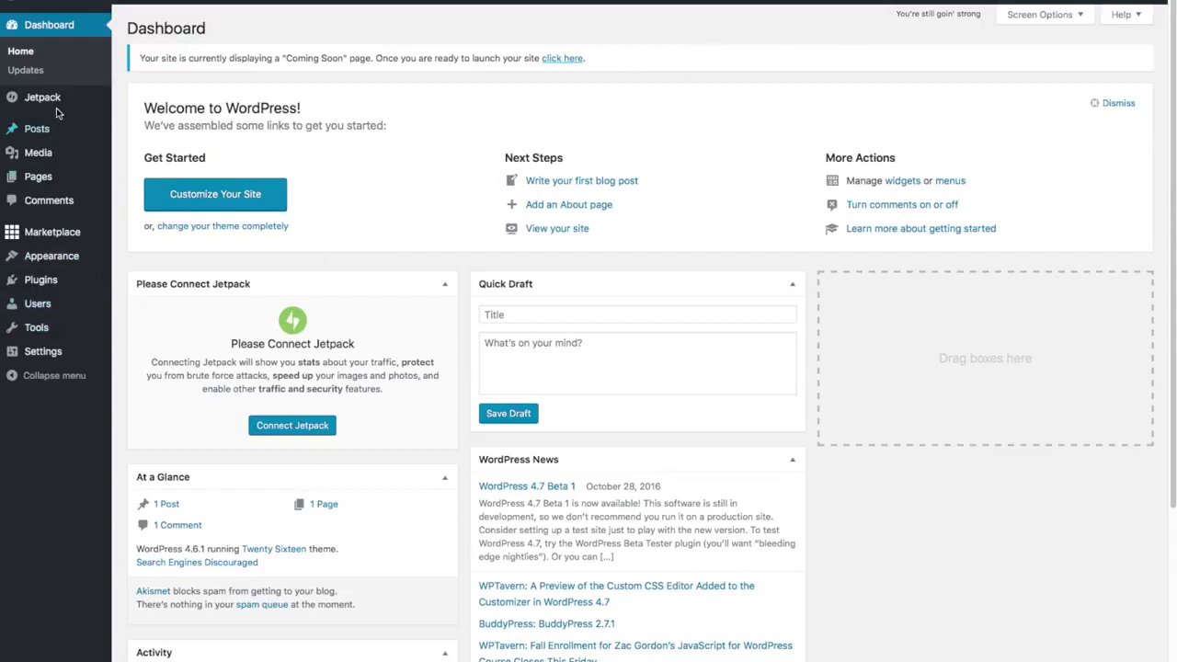
Go to Plugins > Installed Plugins in the sidebar.
mouse_move(33, 241)
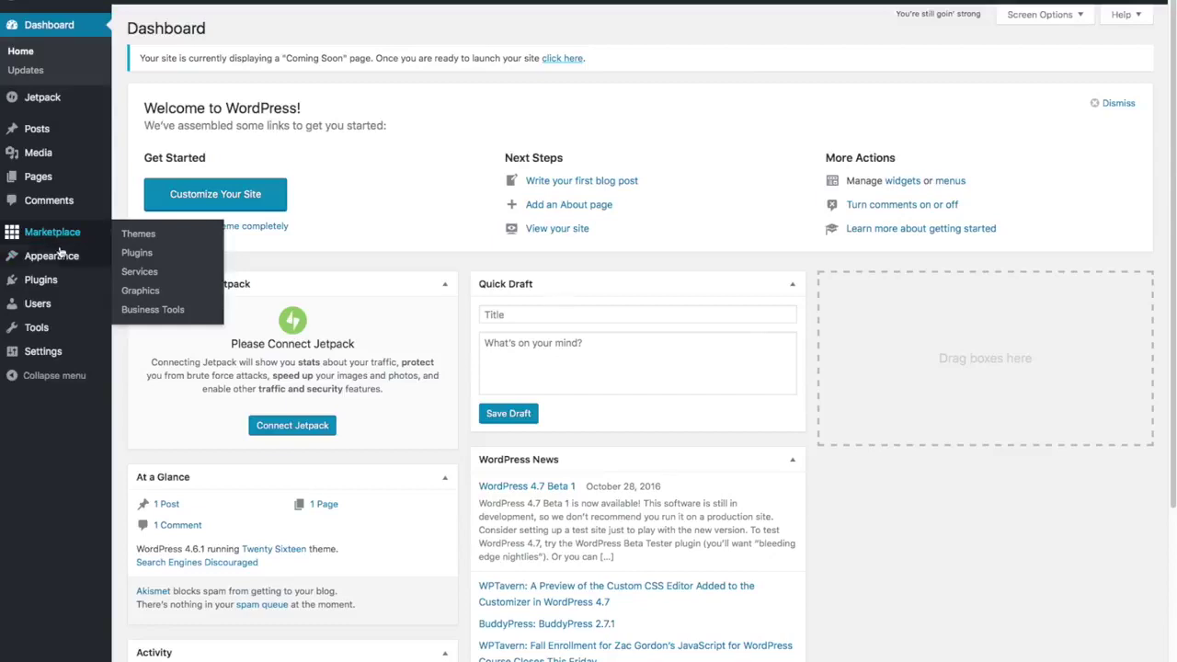
mouse_move(65, 281)
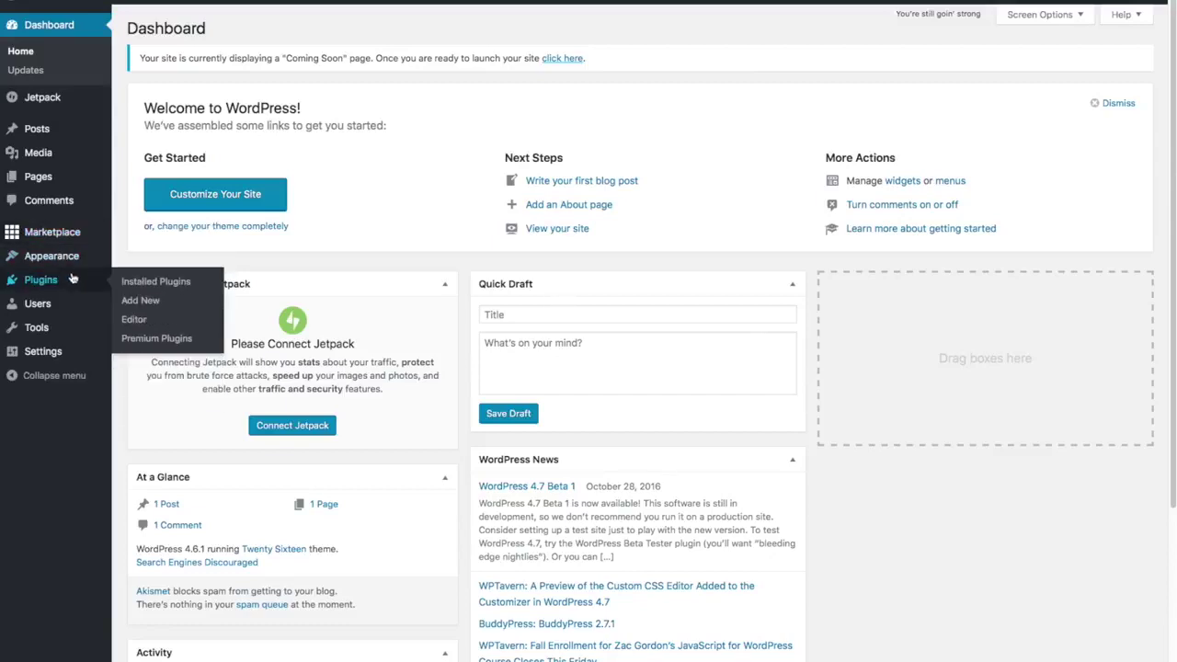
left_click(140, 280)
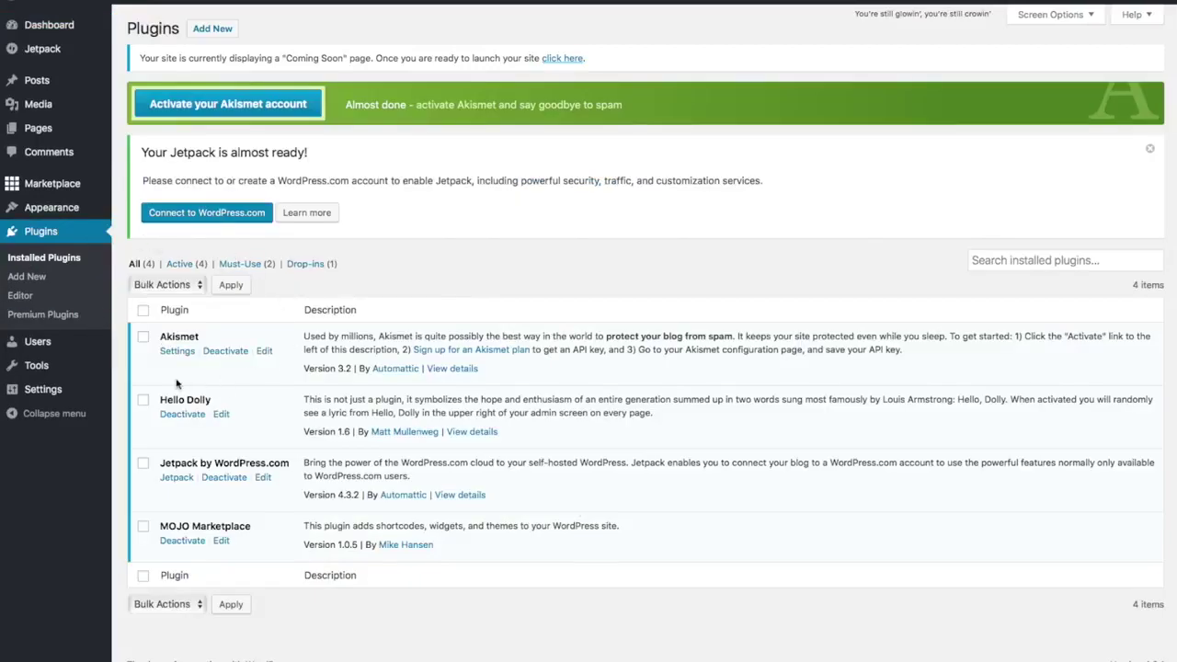
Tick Hello Dolly and MOJO Marketplace and apply the Deactivate bulk action.
left_click(144, 400)
left_click(143, 529)
left_click(199, 288)
left_click(184, 313)
left_click(242, 285)
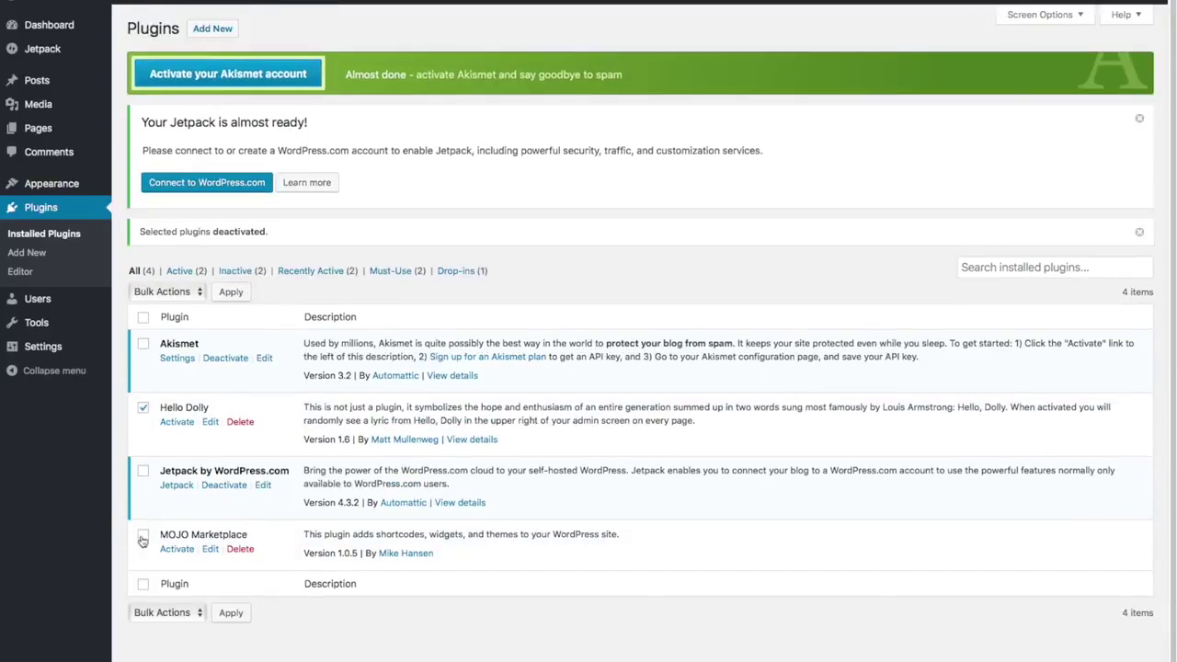
Apply the Delete bulk action to the two inactive plugins and confirm deleting their data.
left_click(142, 540)
left_click(195, 292)
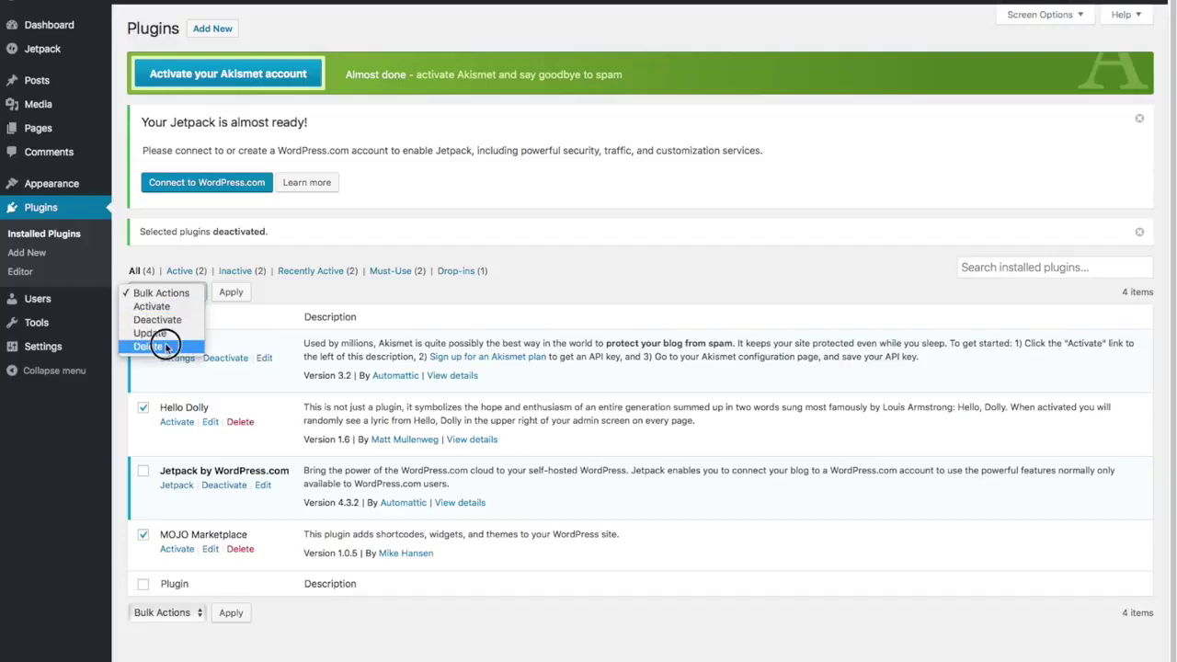
left_click(164, 346)
left_click(232, 292)
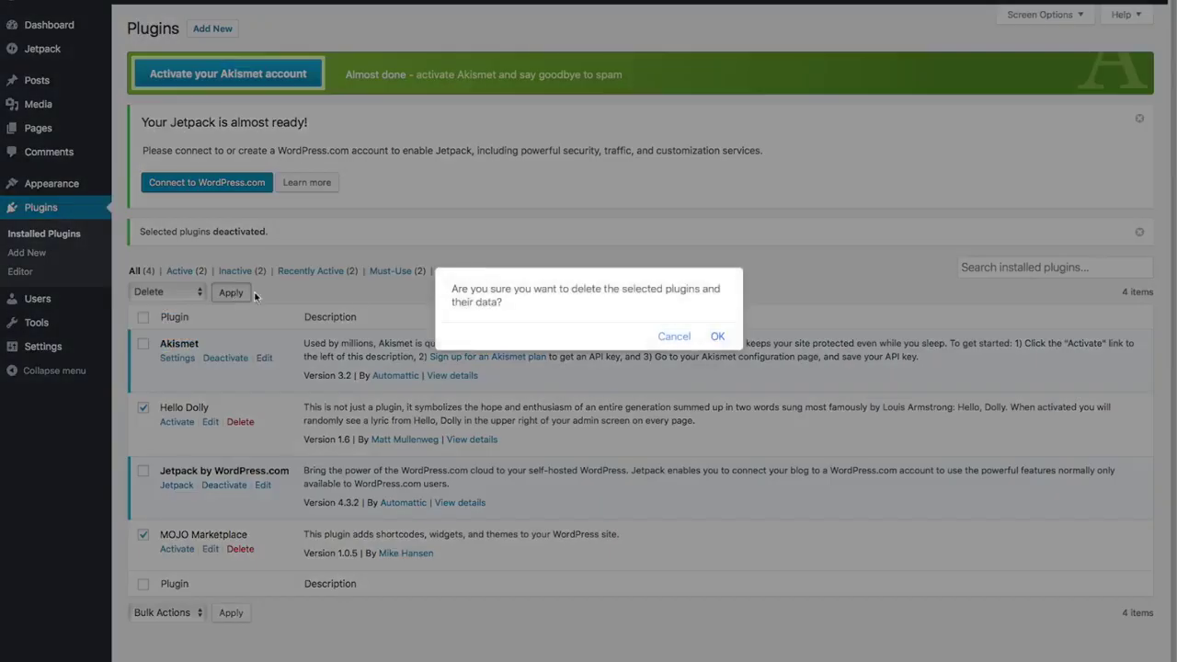
left_click(718, 336)
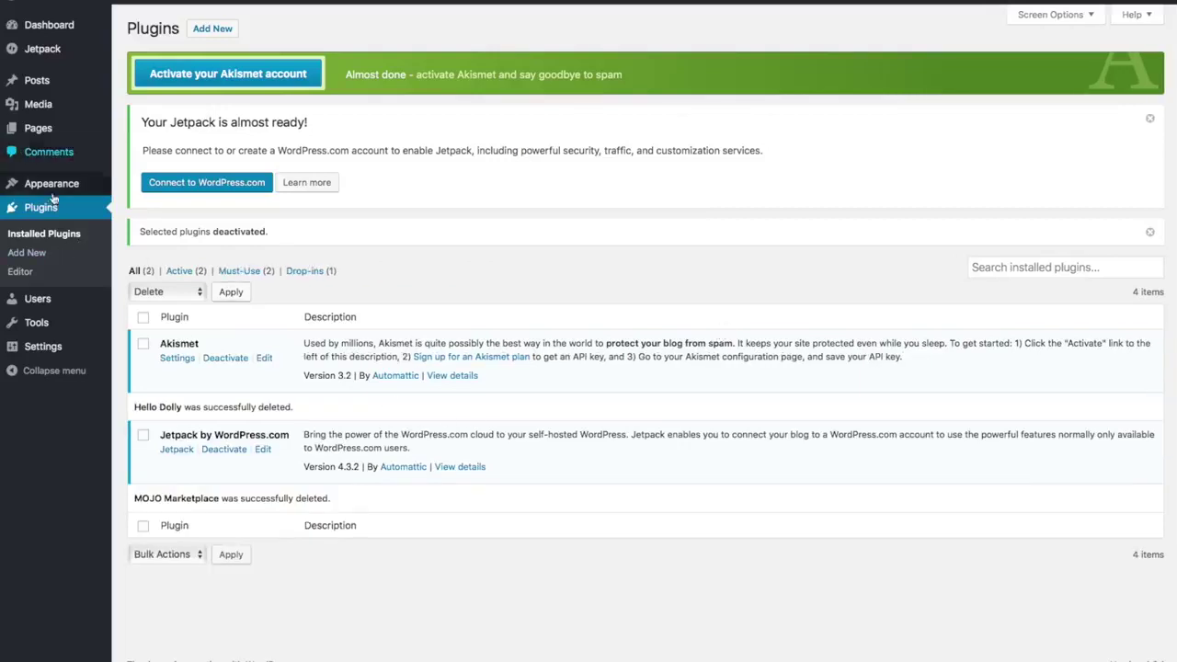
Replace the old tagline in General Settings with 'Best Surfboard Shop in Surf Town' and save.
mouse_move(44, 349)
left_click(46, 350)
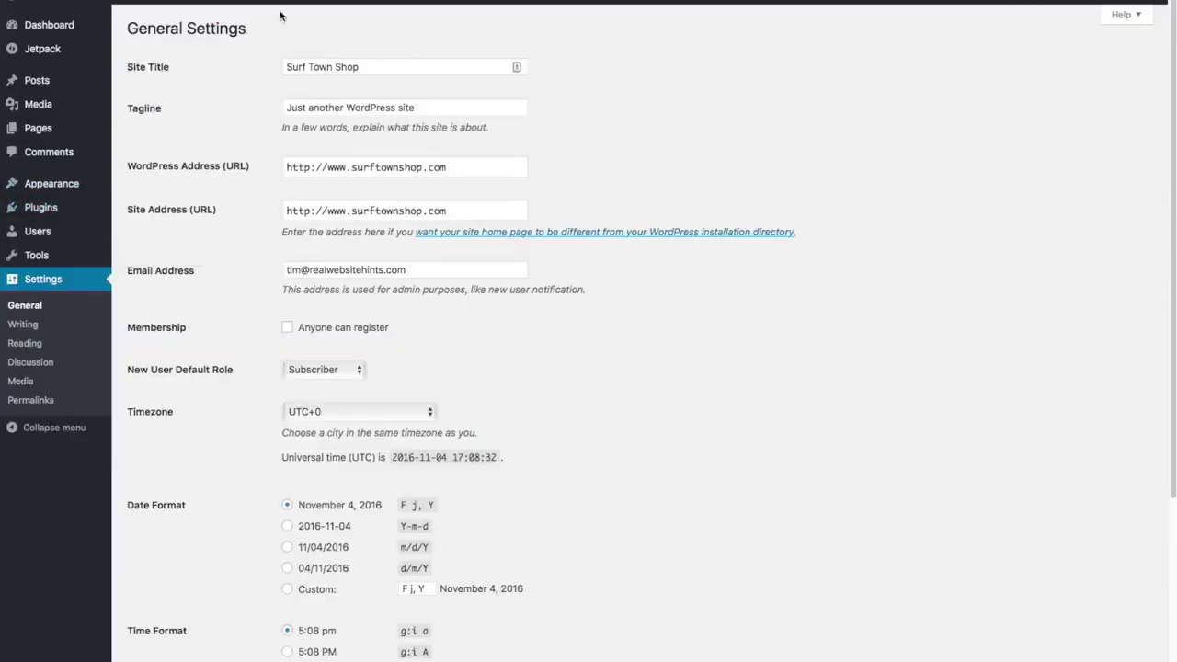
left_click(434, 107)
triple_click(435, 107)
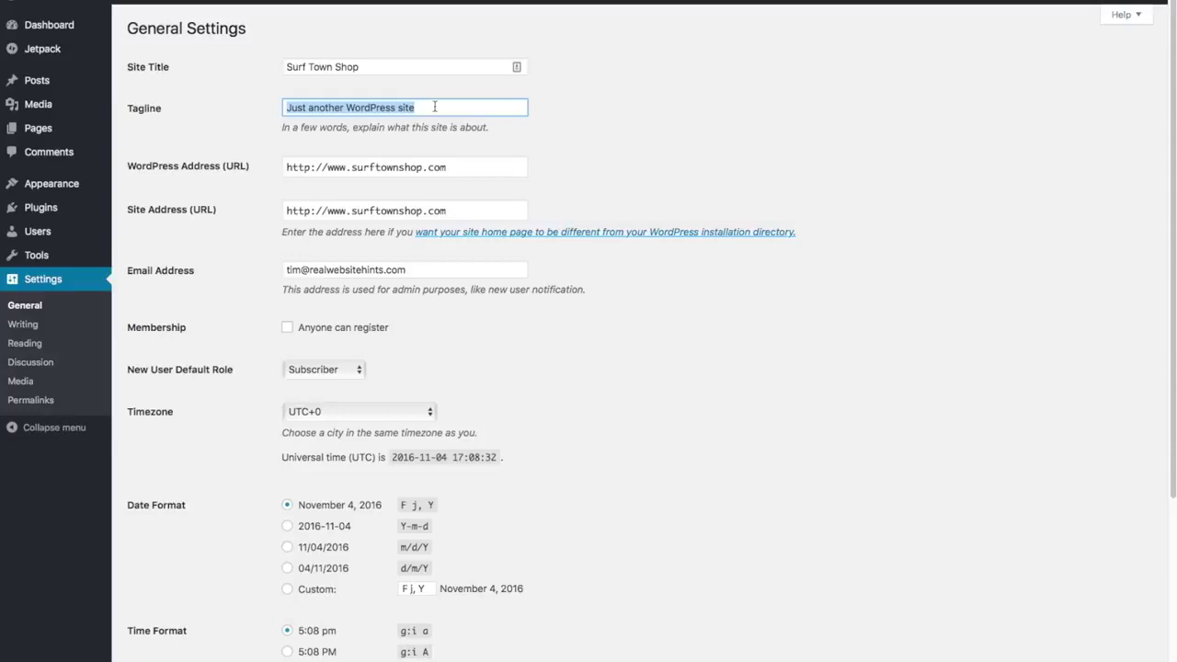
key("BackSpace")
type("Best Surfboar")
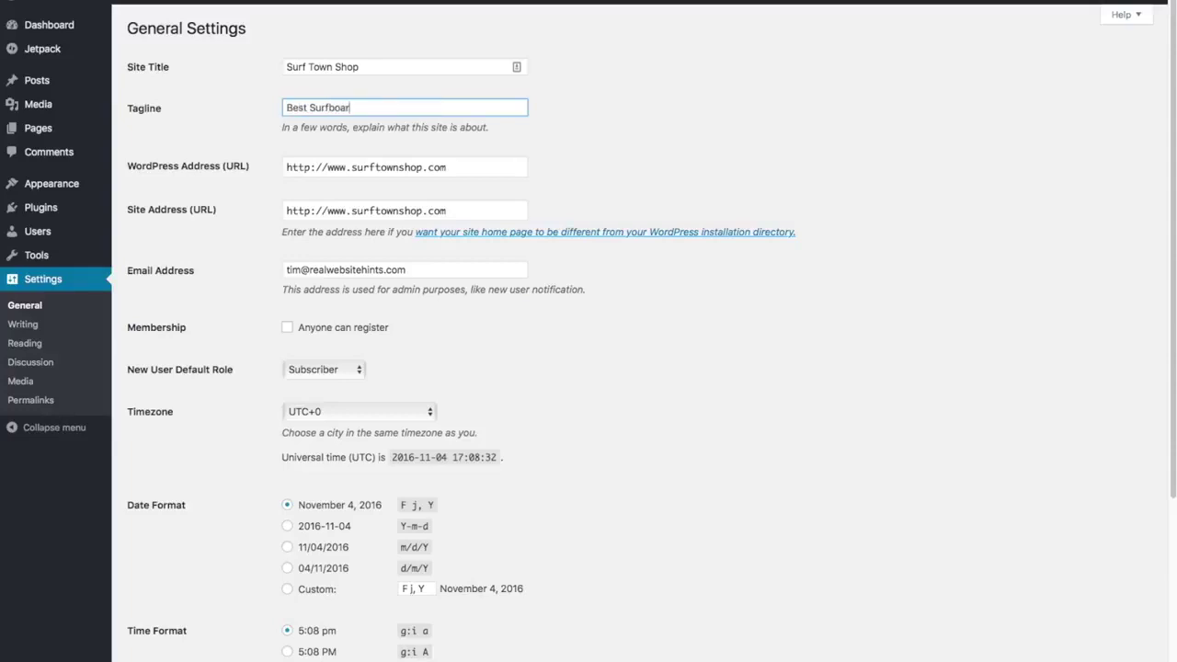
type("d Shop in Surf Town")
scroll(597, 192, "down", 5)
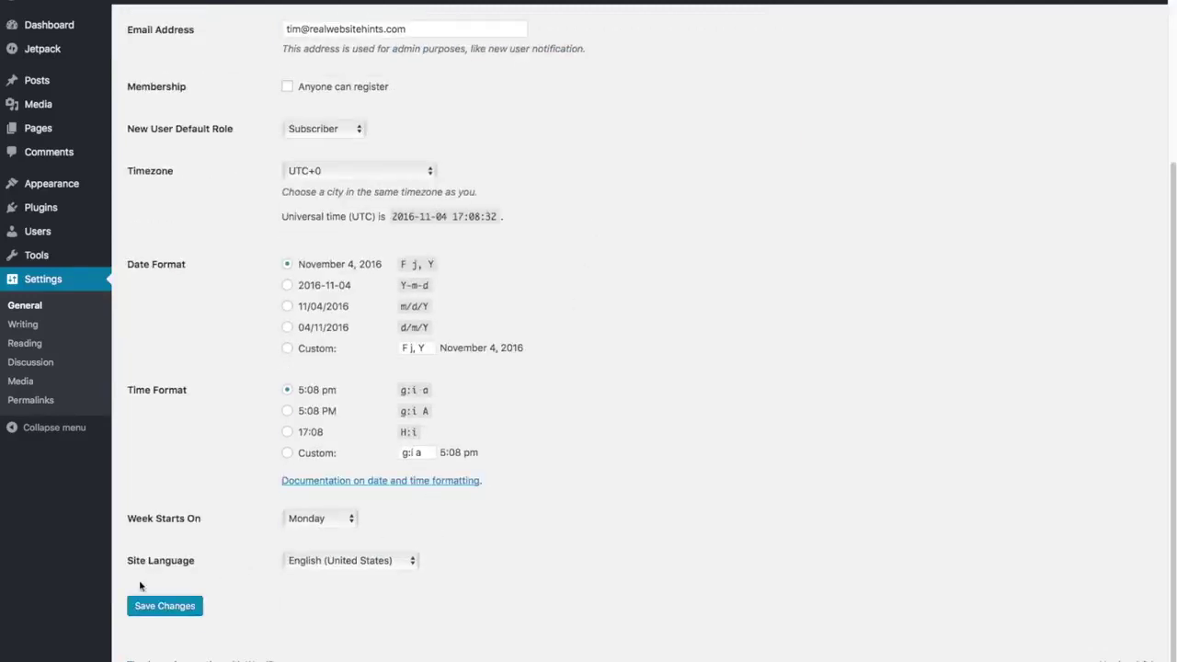
left_click(164, 611)
Switch the permalink structure to Post name (/%postname%/) and save the change.
left_click(29, 401)
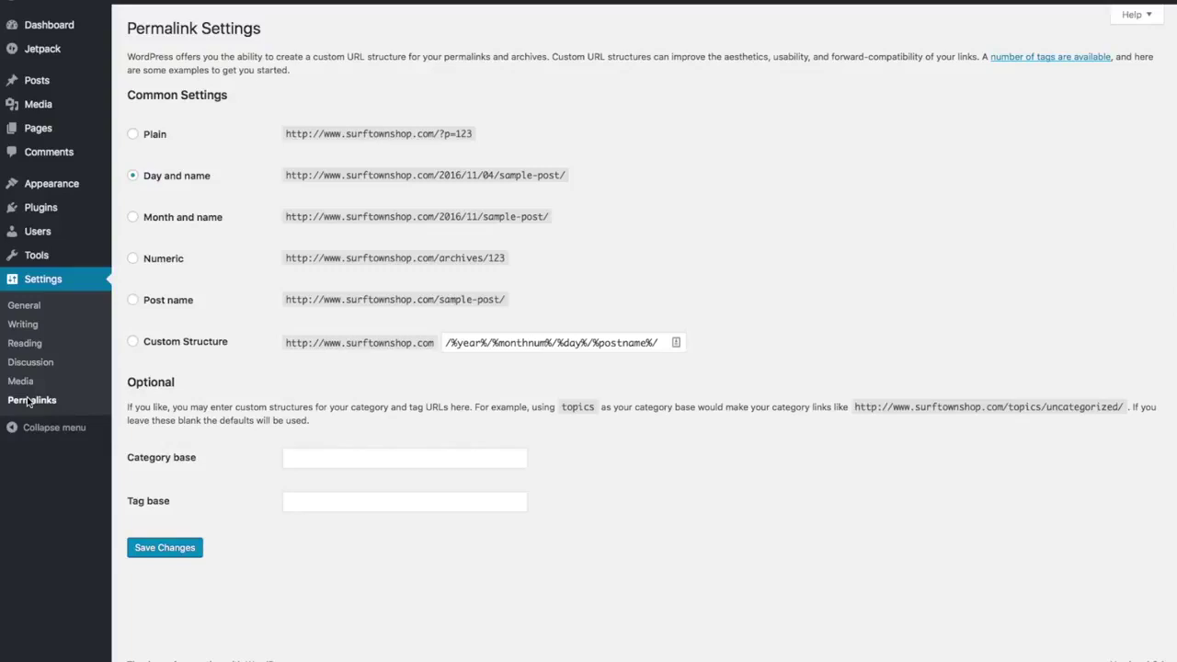
left_click(133, 301)
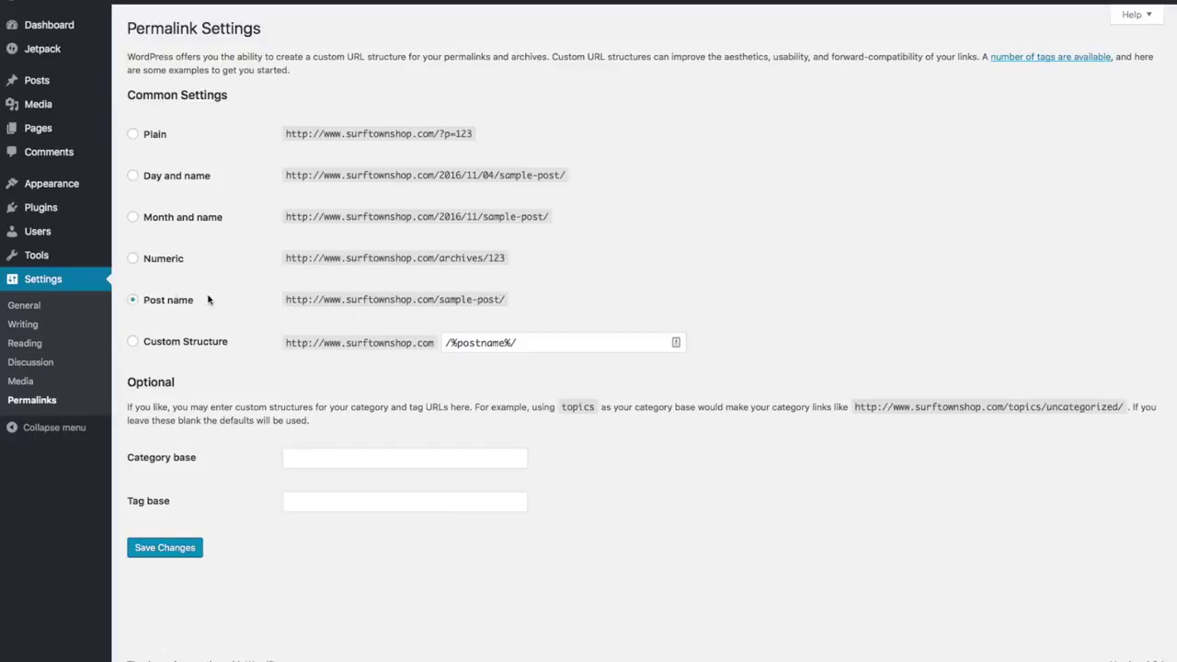
left_click(179, 557)
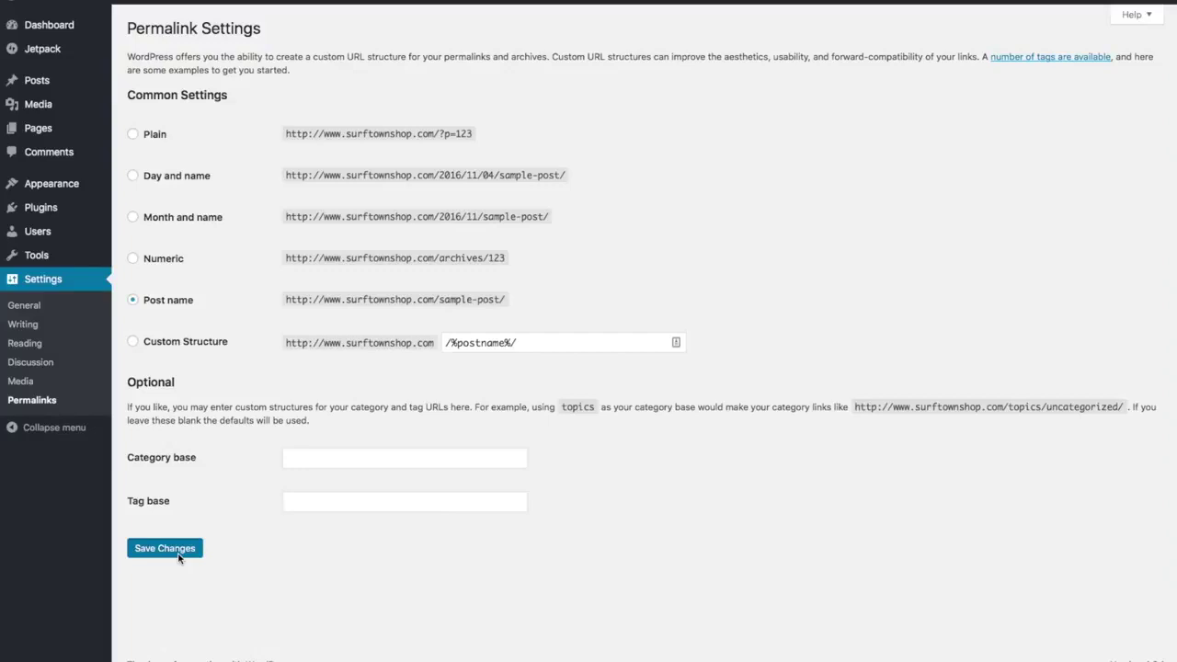